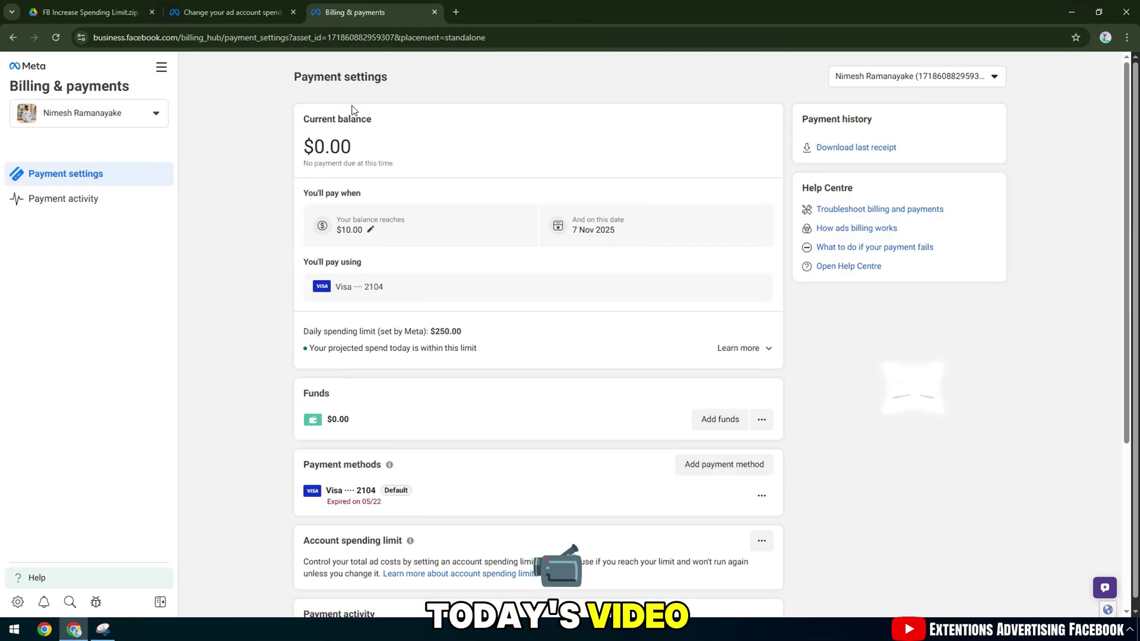
Examine the ad account's payment settings, including the balance, billing details, daily spending limit and payment activity
left_click_drag(301, 78, 388, 81)
left_click_drag(303, 119, 383, 128)
left_click(377, 201)
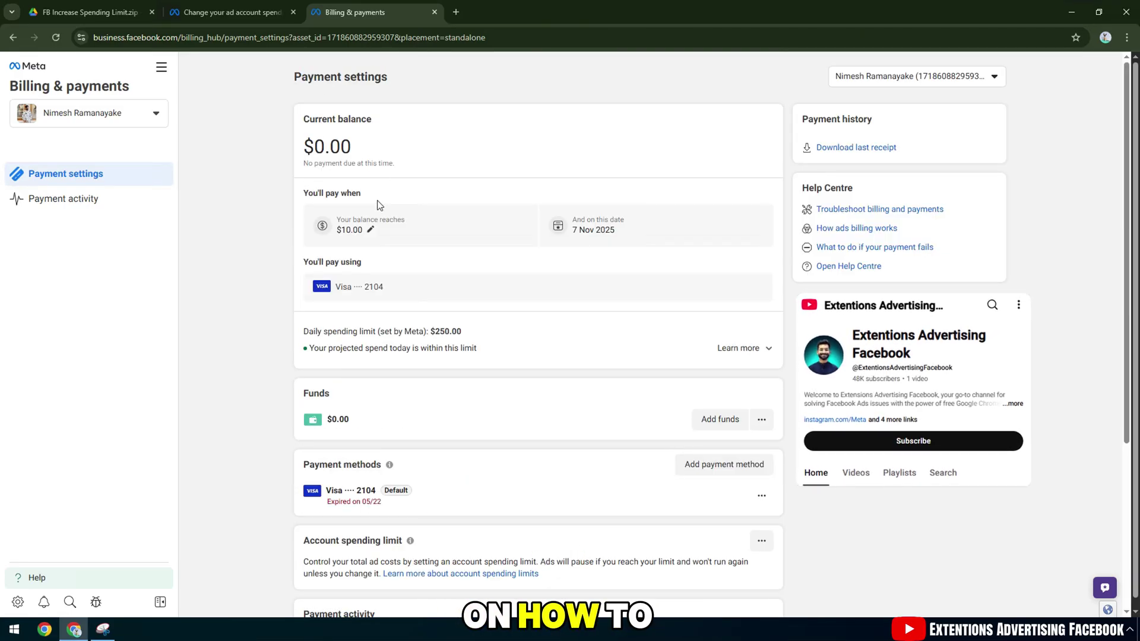
left_click_drag(303, 263, 367, 266)
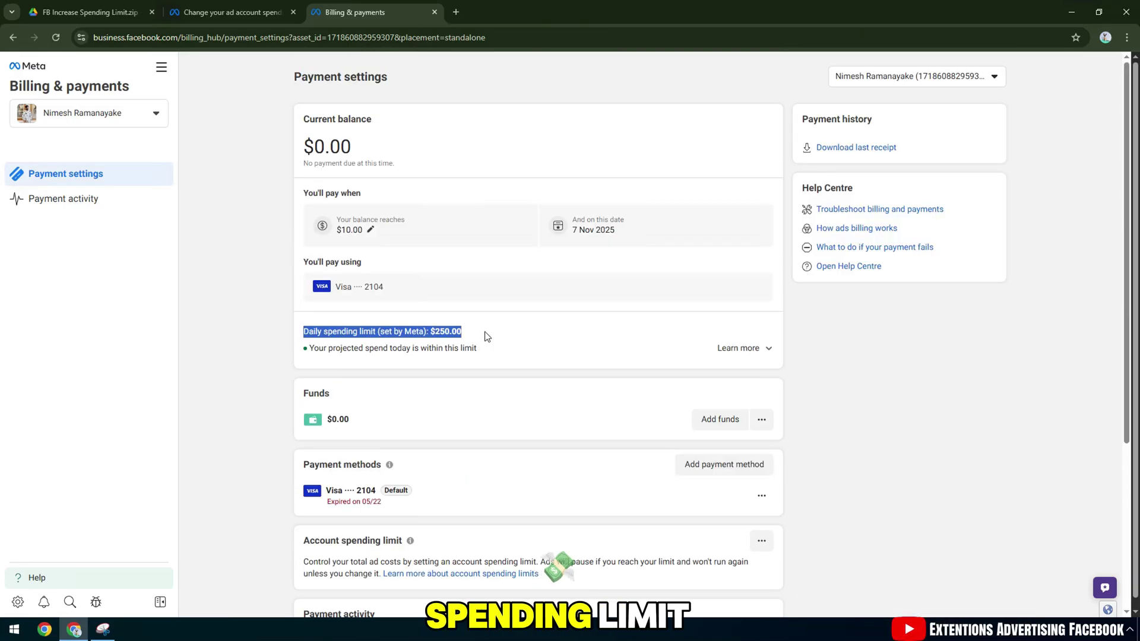
left_click(462, 355)
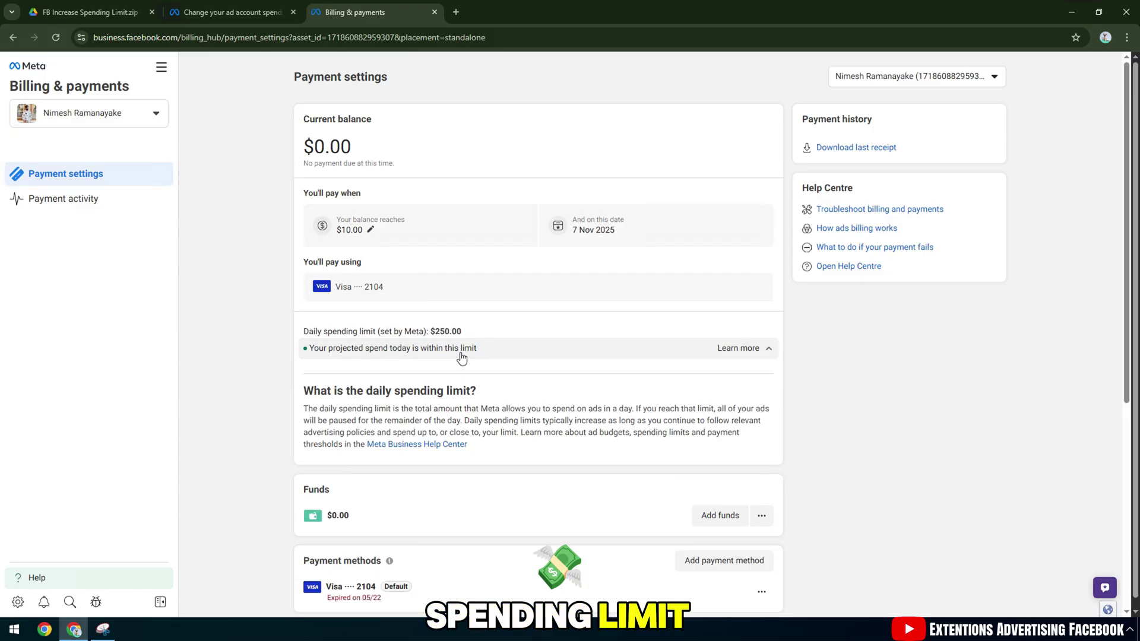
left_click(775, 355)
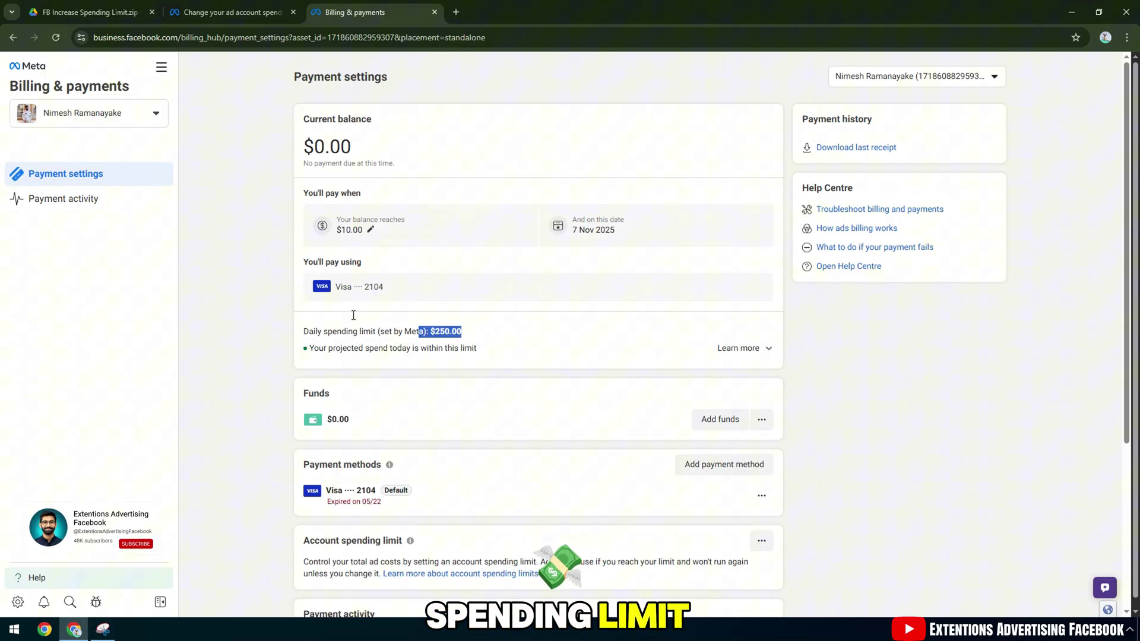
right_click(236, 182)
left_click(261, 225)
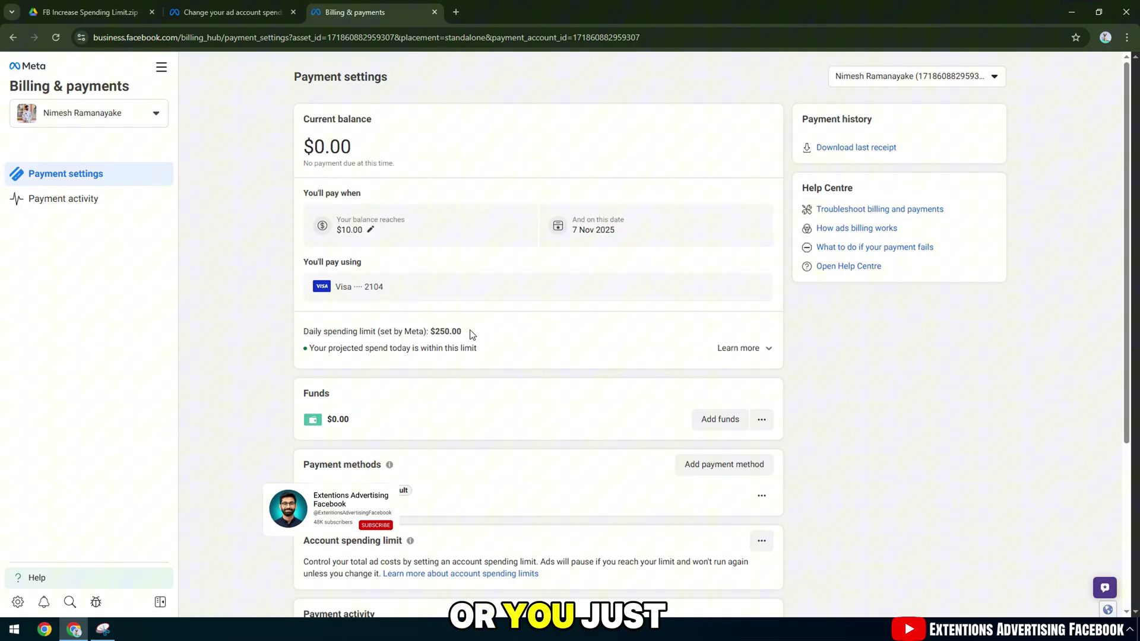
left_click(450, 335)
scroll(453, 332, "down", 5)
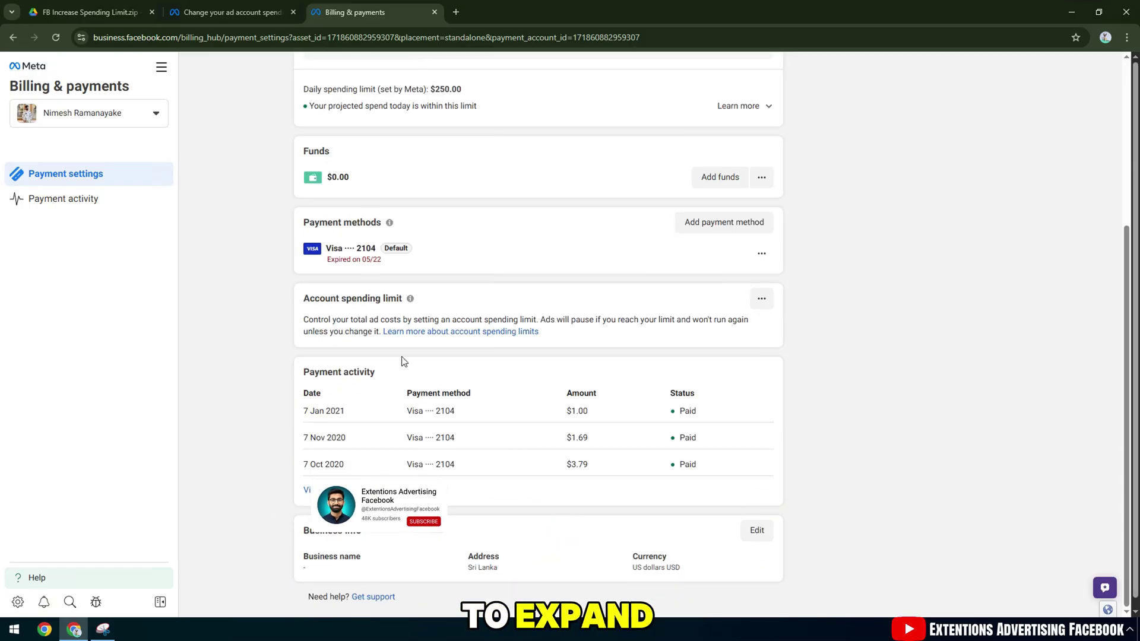
scroll(402, 359, "up", 5)
Read the Meta help article on changing an ad account spending limit
left_click(244, 9)
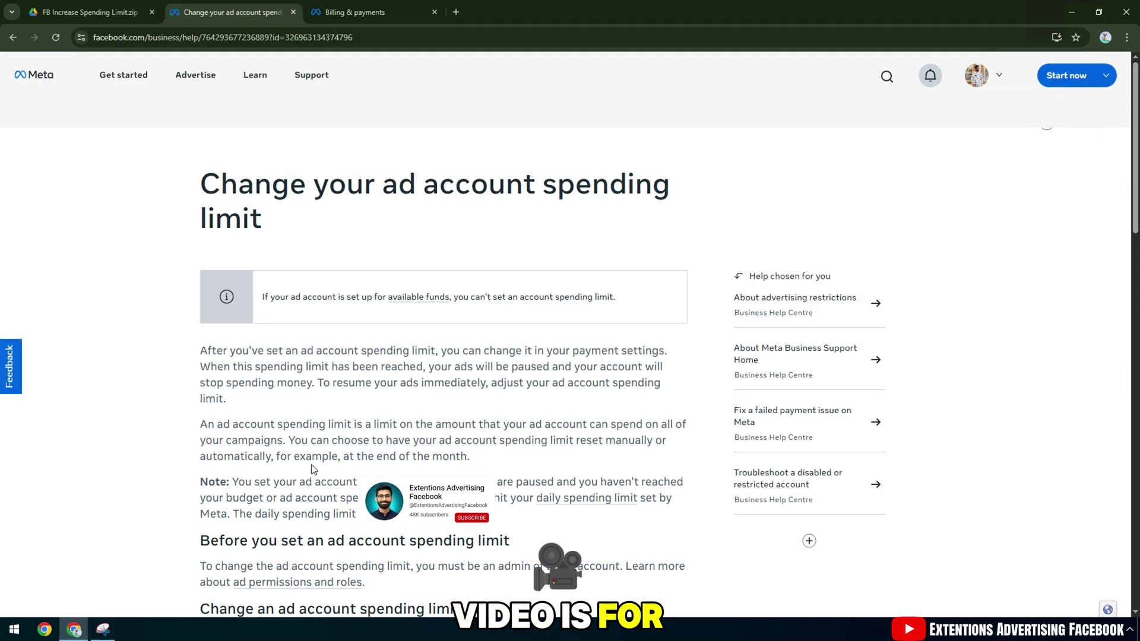
scroll(324, 451, "down", 3)
scroll(325, 445, "down", 4)
scroll(241, 145, "up", 8)
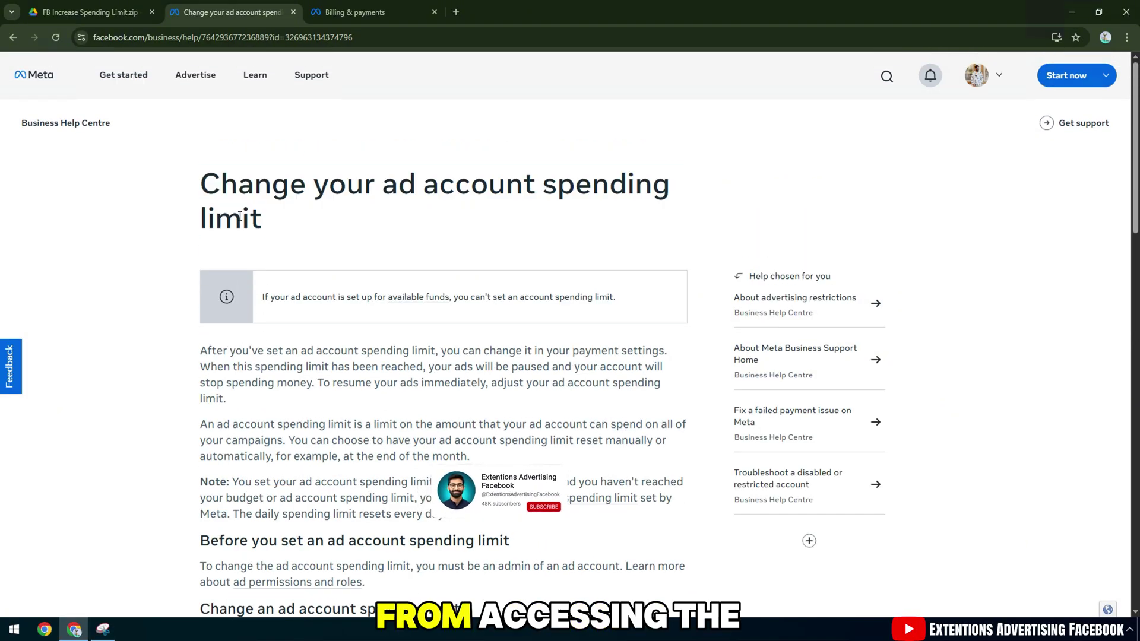
scroll(260, 219, "down", 5)
scroll(225, 314, "up", 4)
left_click_drag(201, 291, 273, 340)
left_click_drag(200, 365, 488, 399)
left_click(488, 399)
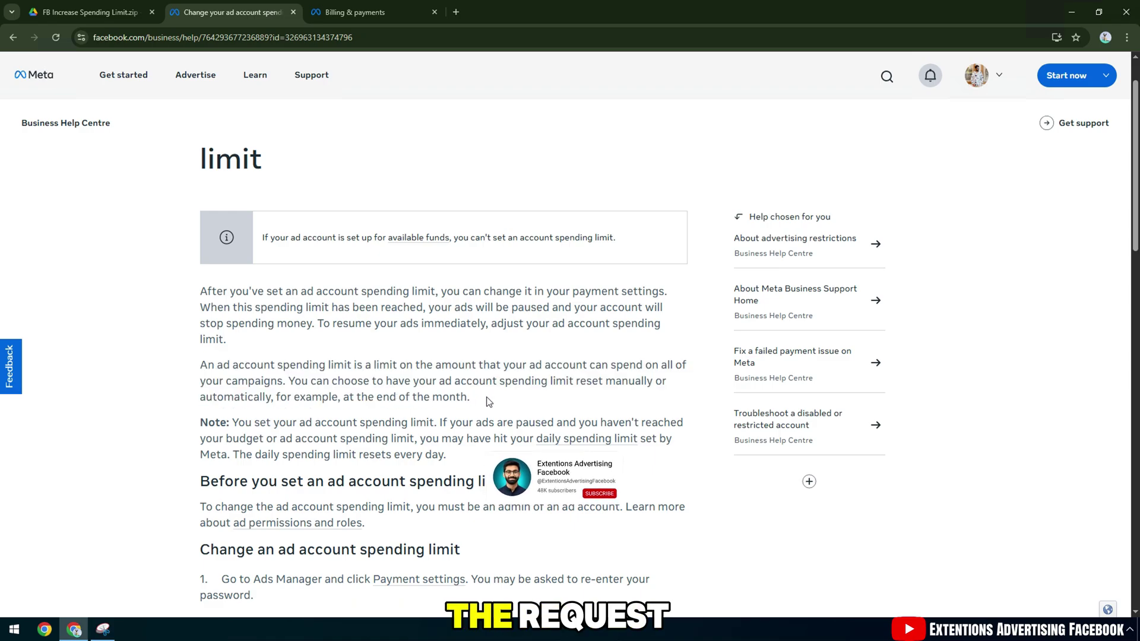
scroll(483, 400, "down", 10)
Download FB Increase Spending Limit.zip from Google Drive and enable Developer mode on Chrome's Extensions page
left_click(375, 7)
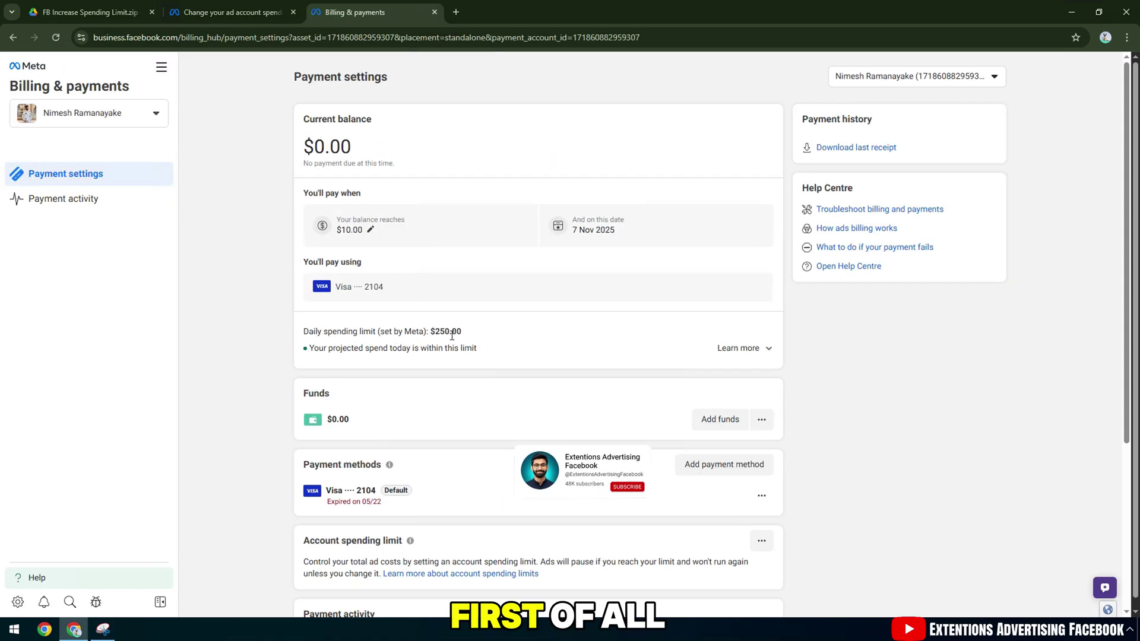
left_click(89, 12)
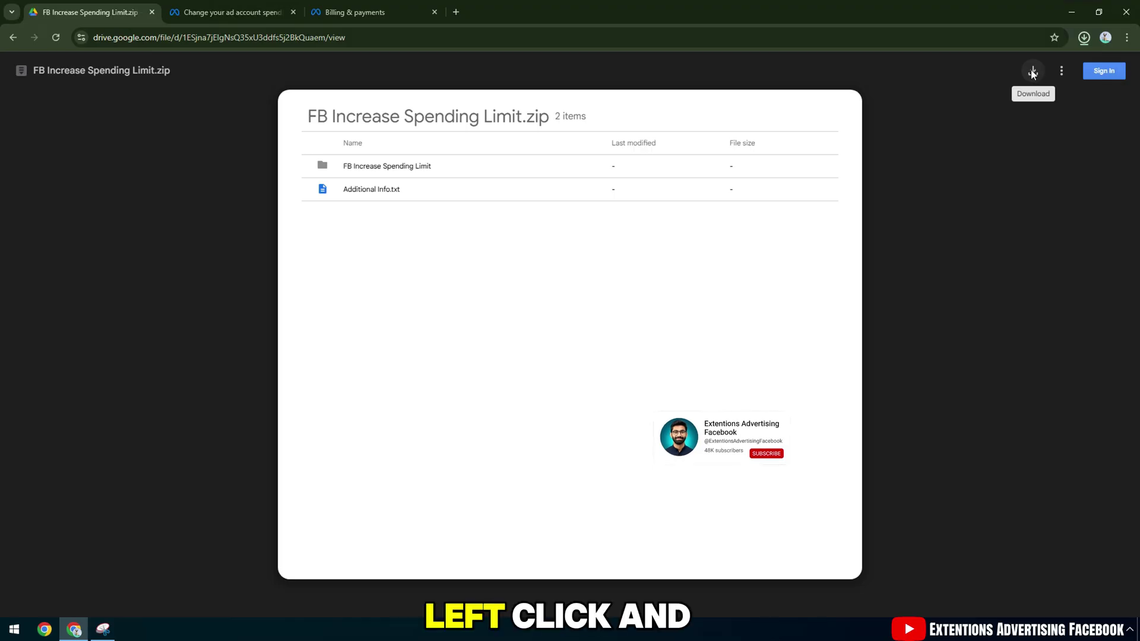
left_click(1126, 37)
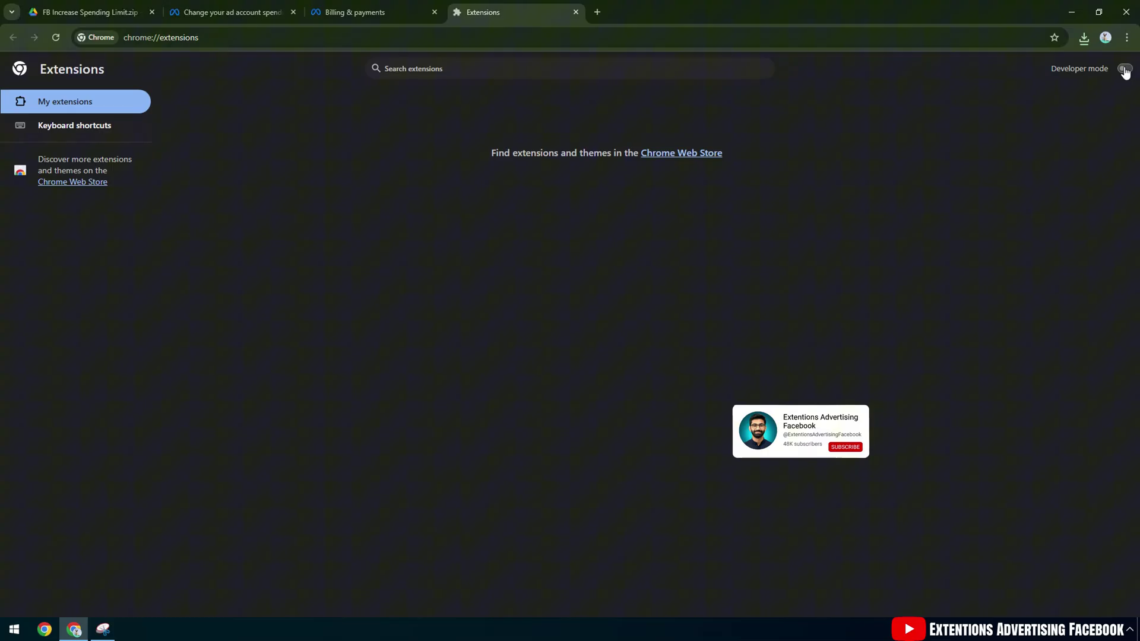
left_click(1124, 68)
Open the downloaded FB Increase Spending Limit.zip and extract it to an FB Increase Spending Limit folder on the Desktop
left_click(1086, 38)
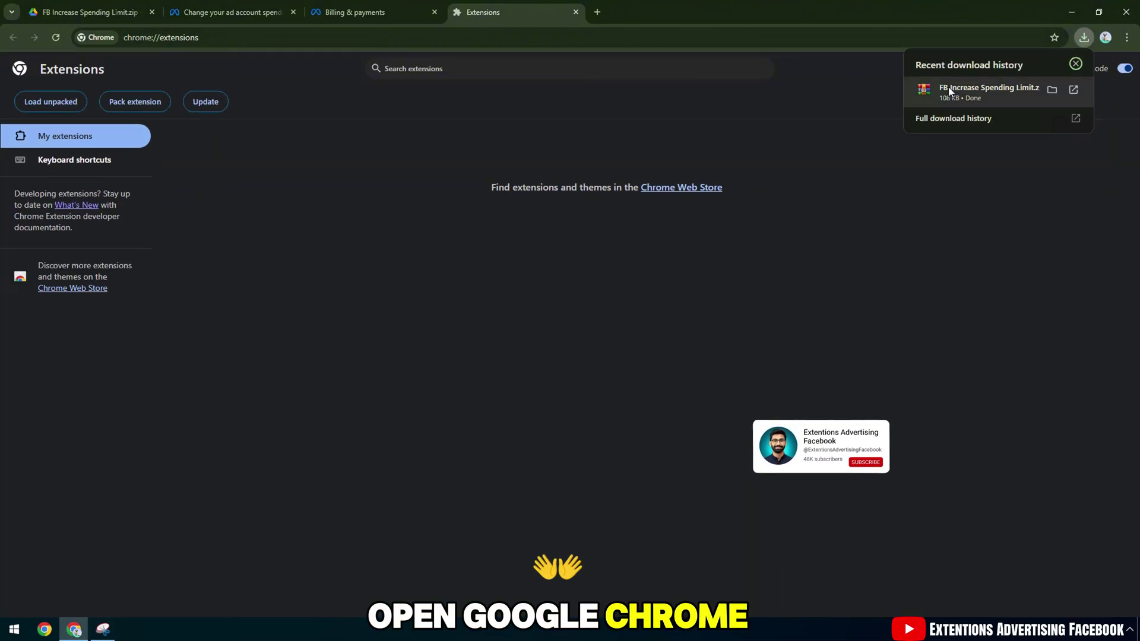
left_click(949, 87)
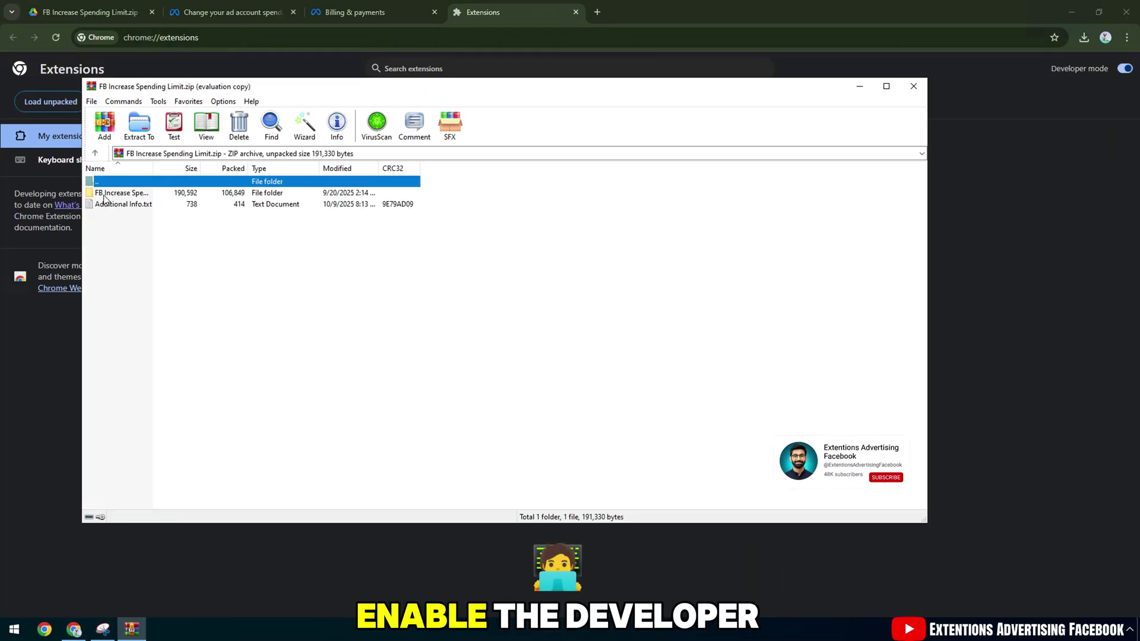
left_click_drag(249, 86, 724, 135)
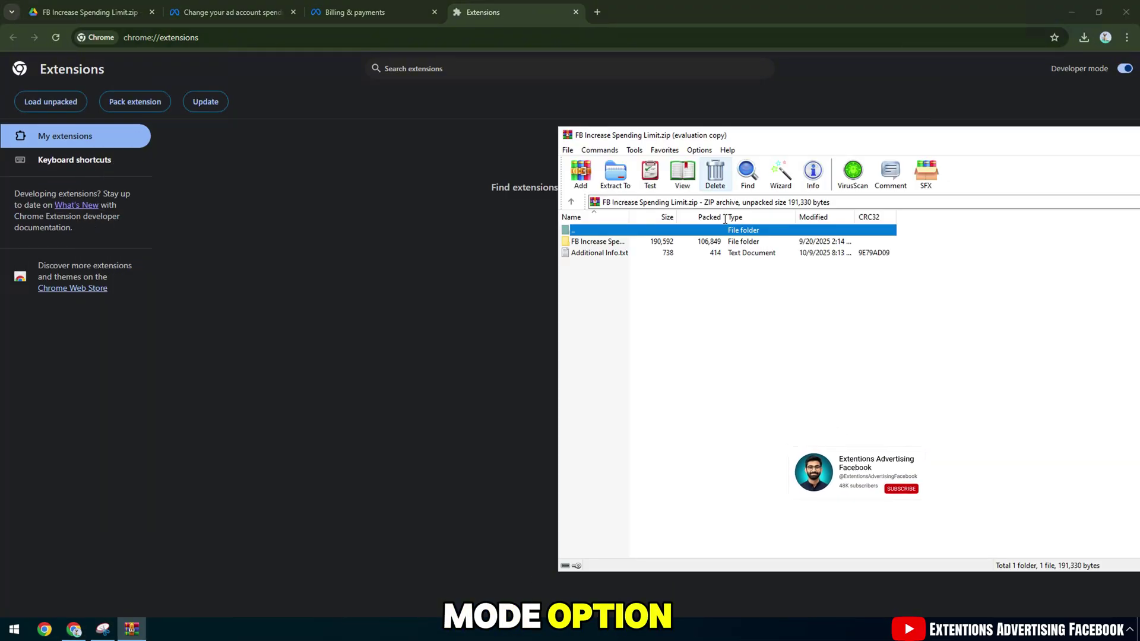
left_click(781, 173)
left_click(979, 437)
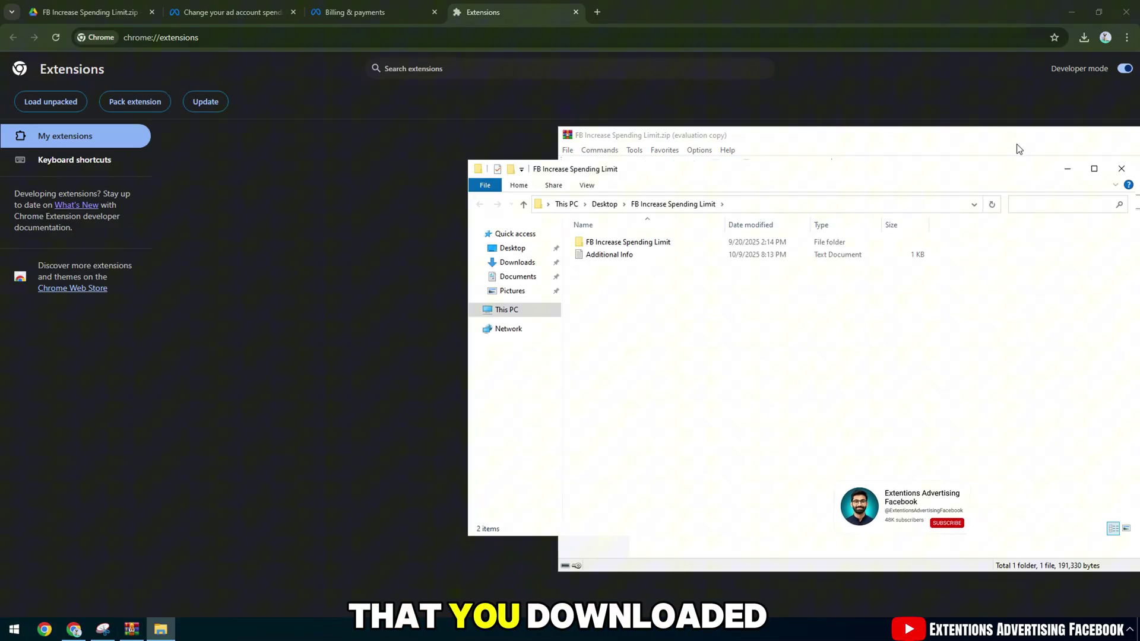
Close the archive and load the extracted inner FB Increase Spending Limit folder into Chrome as an extension
left_click_drag(1016, 140, 864, 154)
left_click_drag(1072, 151, 808, 164)
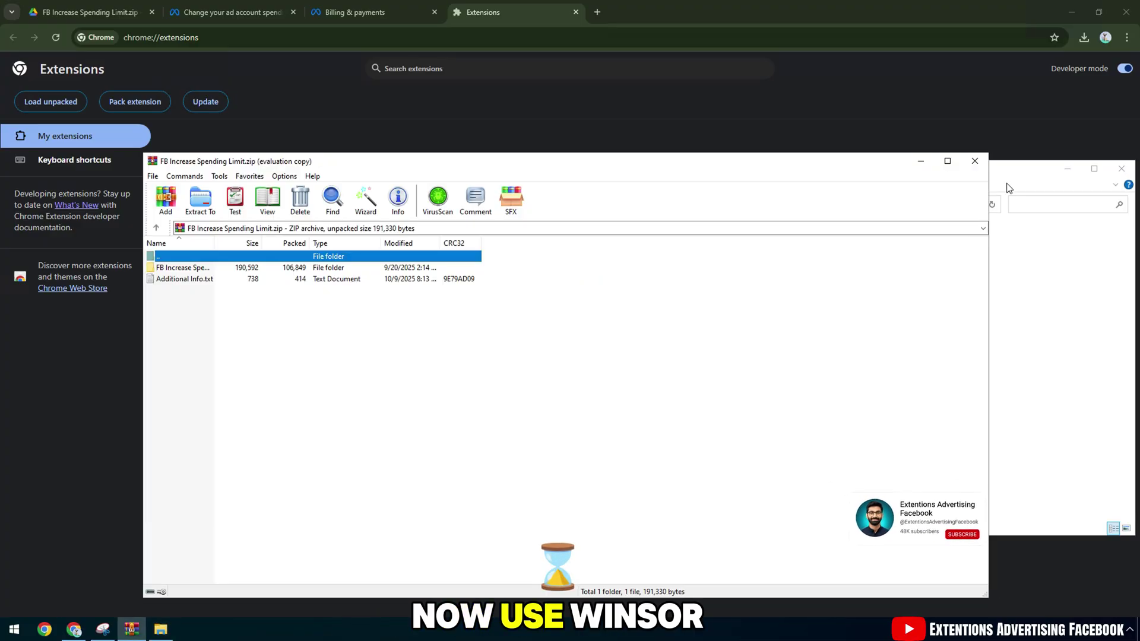
left_click(976, 164)
left_click_drag(675, 245, 379, 308)
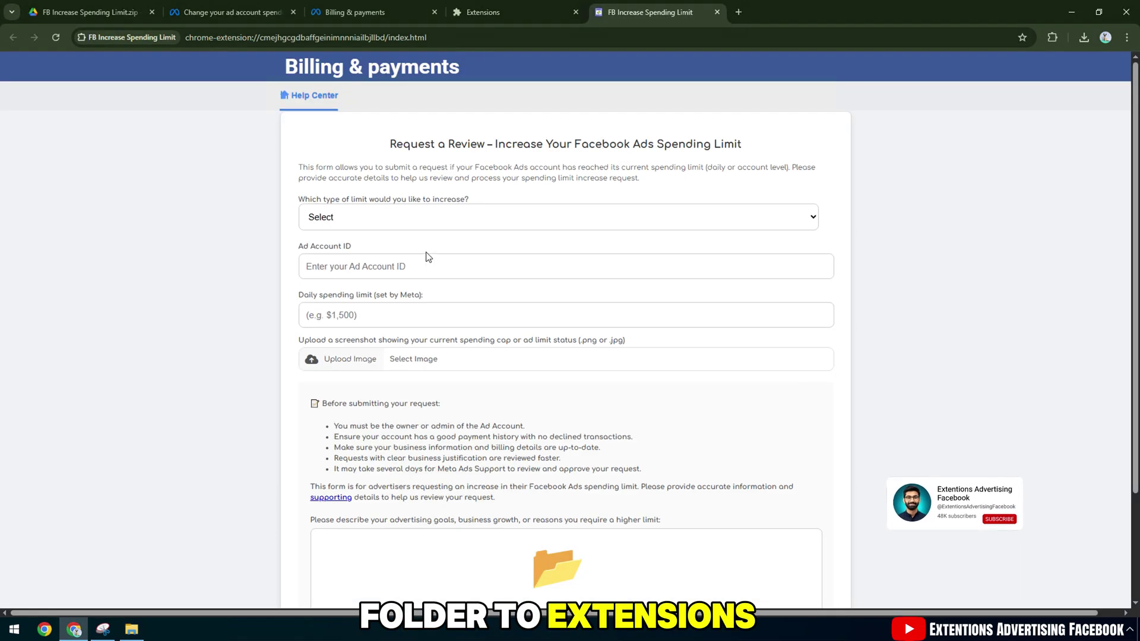
Reload the FB Increase Spending Limit extension on the Extensions page and return to its request form
left_click_drag(391, 144, 740, 145)
left_click(740, 149)
left_click(511, 13)
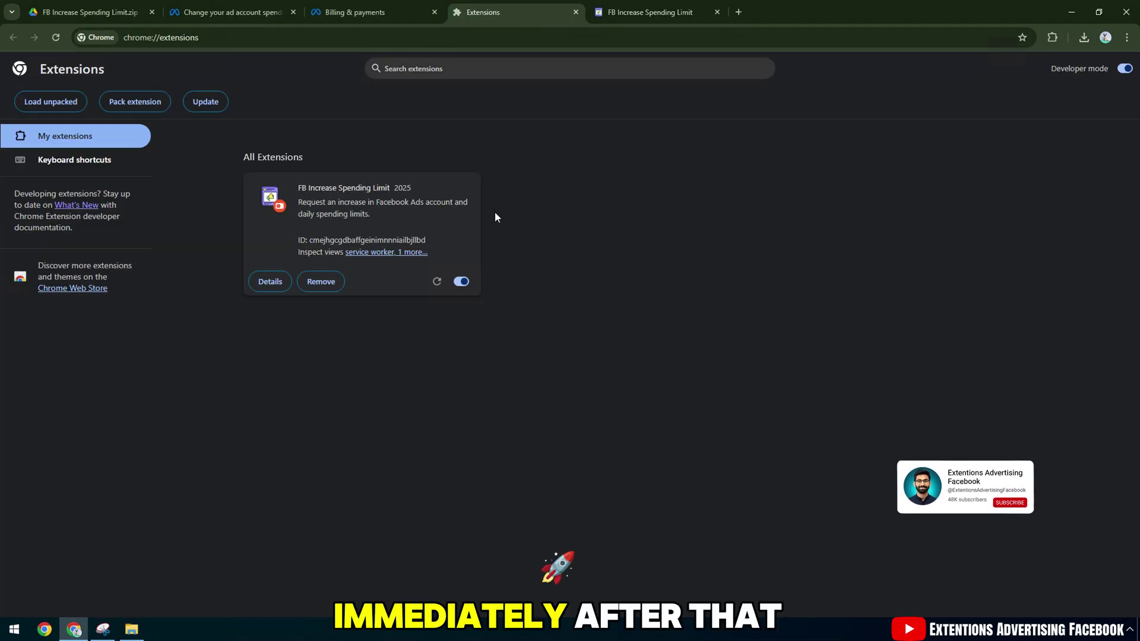
left_click(437, 282)
key("ctrl+Tab")
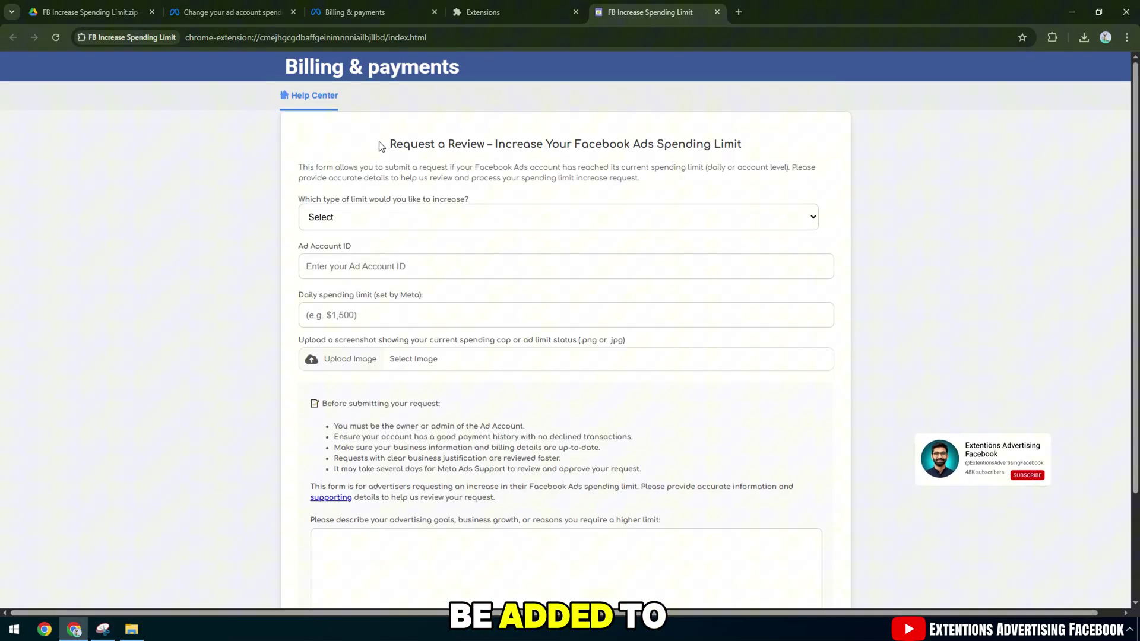
Read the request form's introduction and choose Daily Spending Limit as the type of limit to increase
left_click_drag(386, 144, 725, 154)
left_click_drag(298, 167, 644, 178)
left_click(798, 178)
left_click(604, 178)
left_click_drag(298, 200, 464, 194)
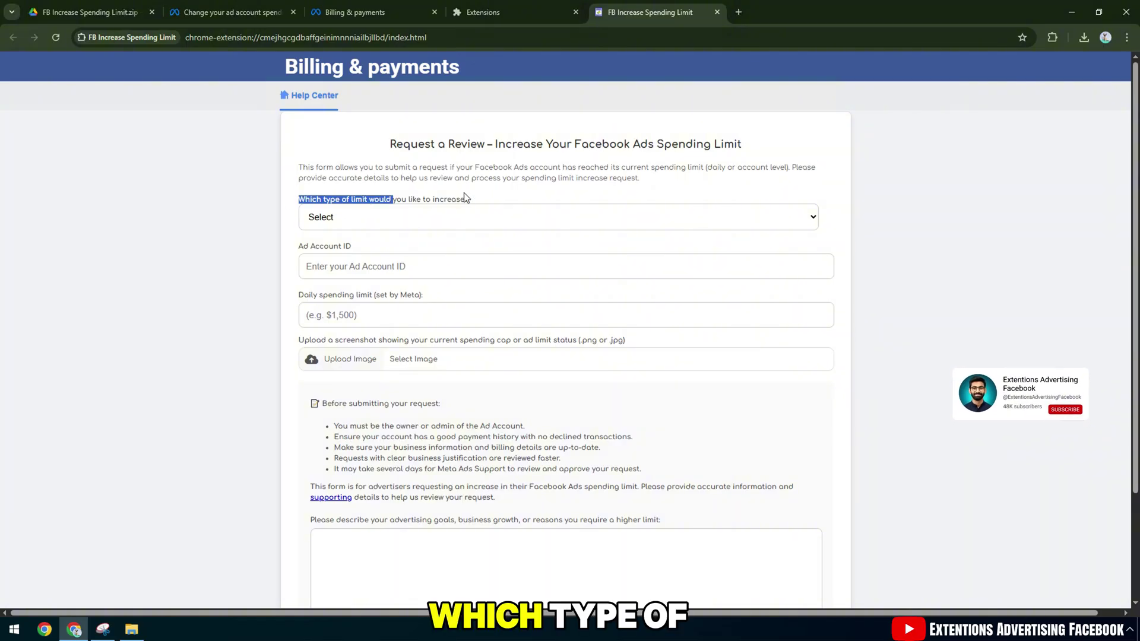
left_click(362, 217)
left_click(329, 252)
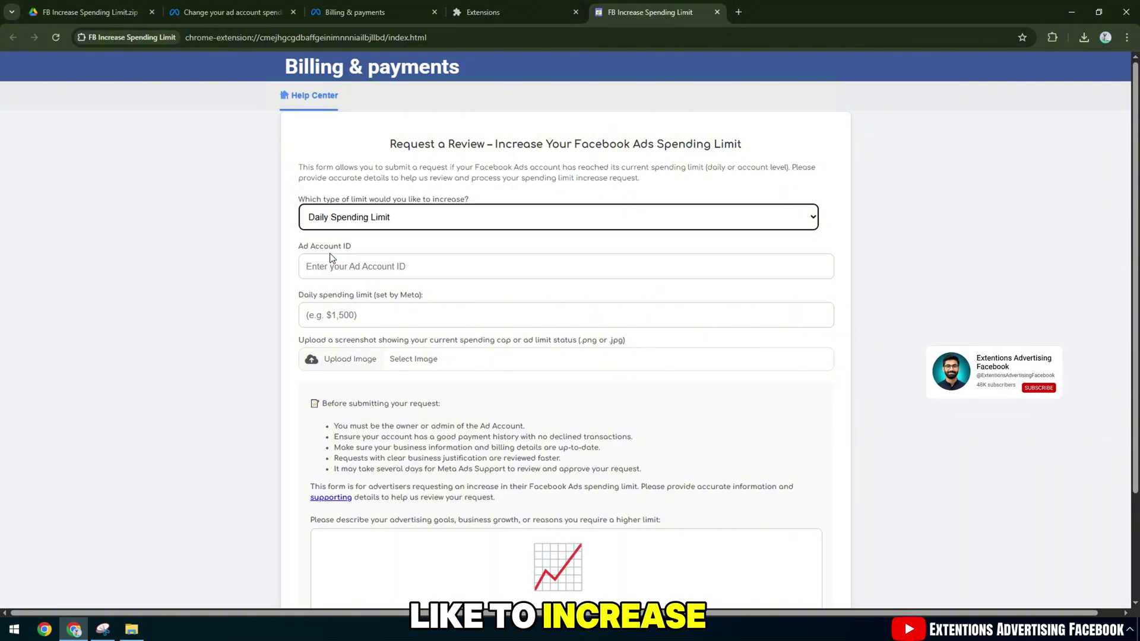
Copy the ad account ID from the Billing & payments page address into the form's Ad Account ID field
left_click_drag(298, 246, 351, 248)
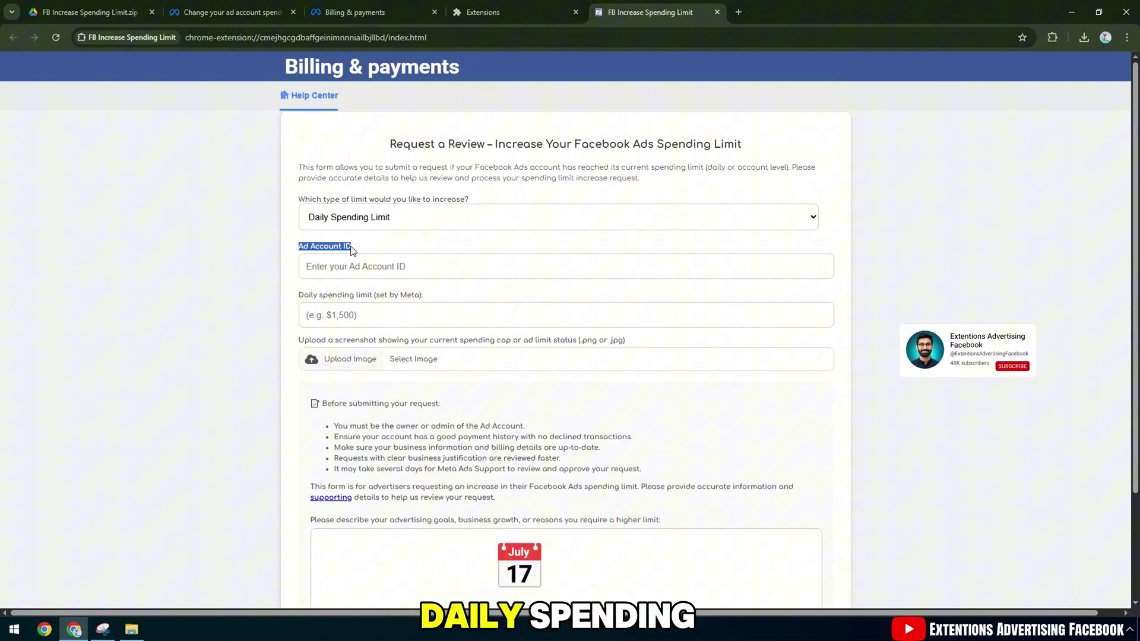
left_click(351, 267)
left_click(355, 12)
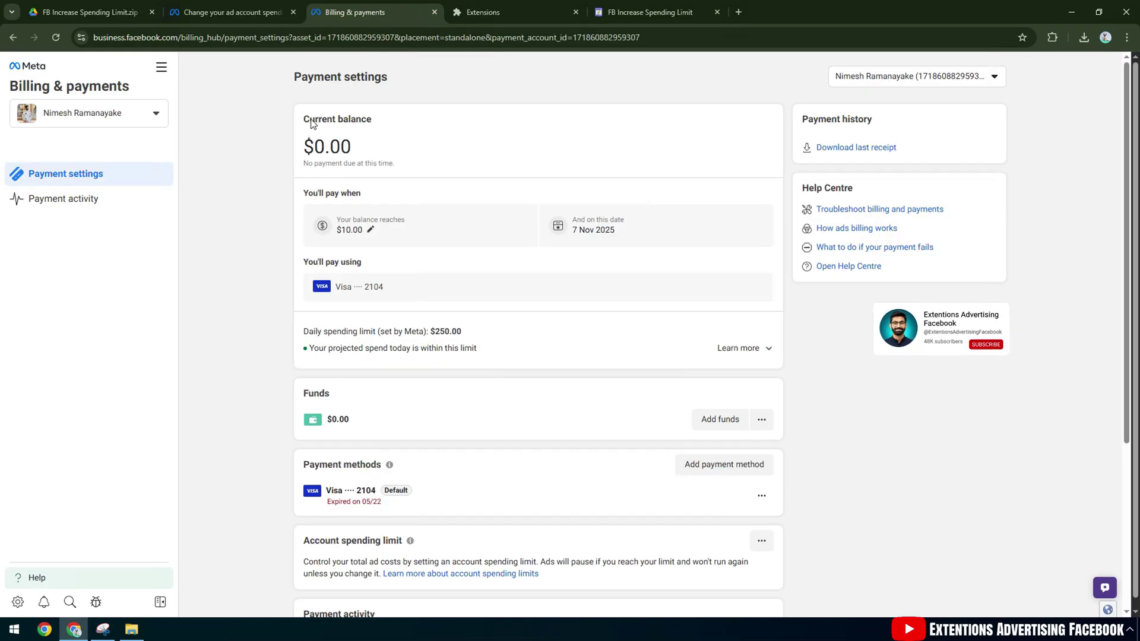
left_click(299, 38)
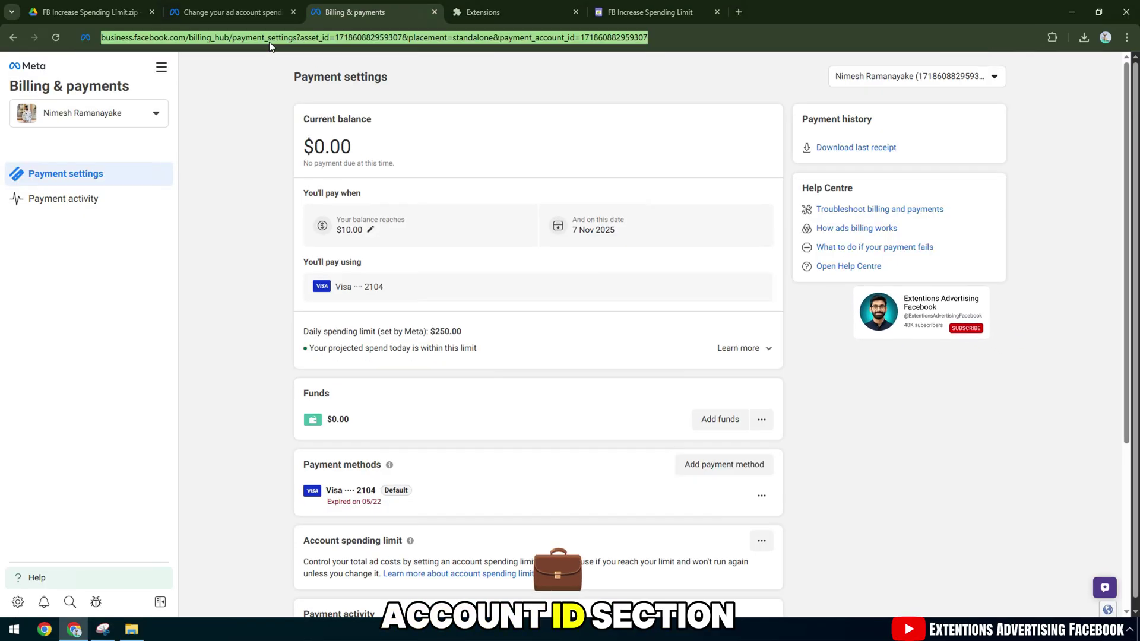
double_click(390, 38)
right_click(390, 41)
left_click(423, 152)
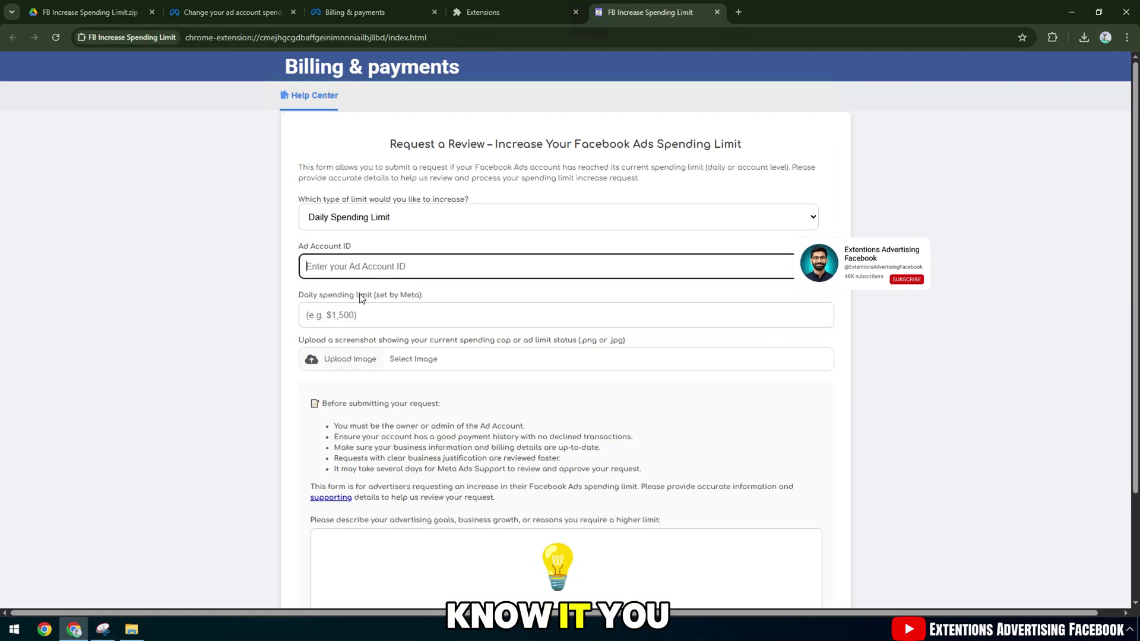
Check the current daily spending limit in the payment settings and enter 1,500 as the form's daily spending limit
left_click_drag(292, 298, 423, 296)
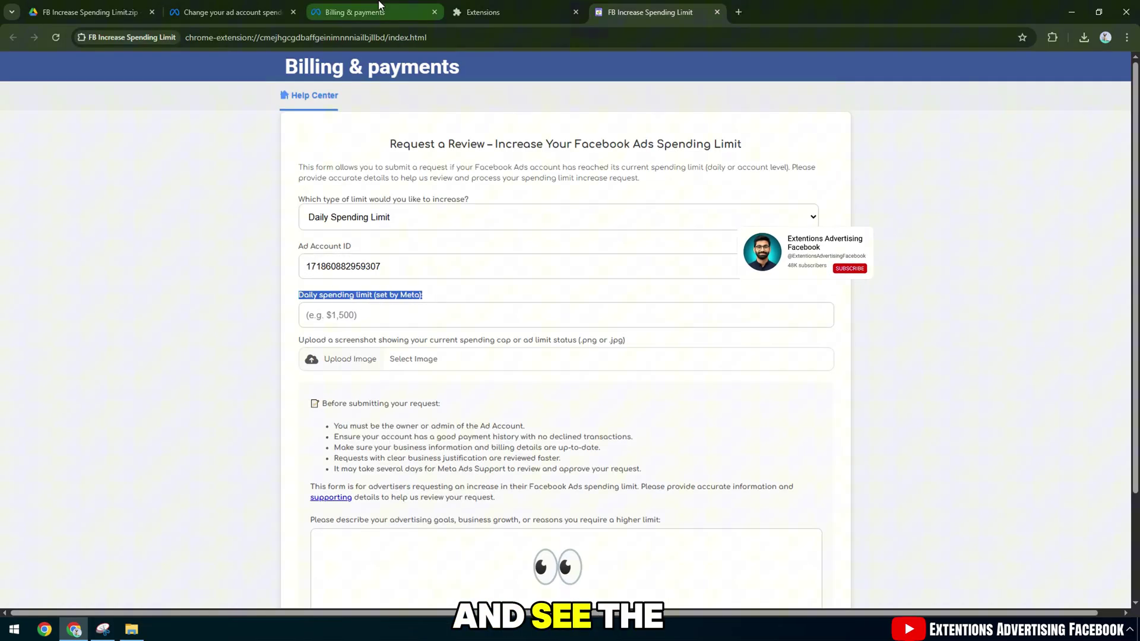
left_click(355, 12)
left_click_drag(462, 332, 302, 332)
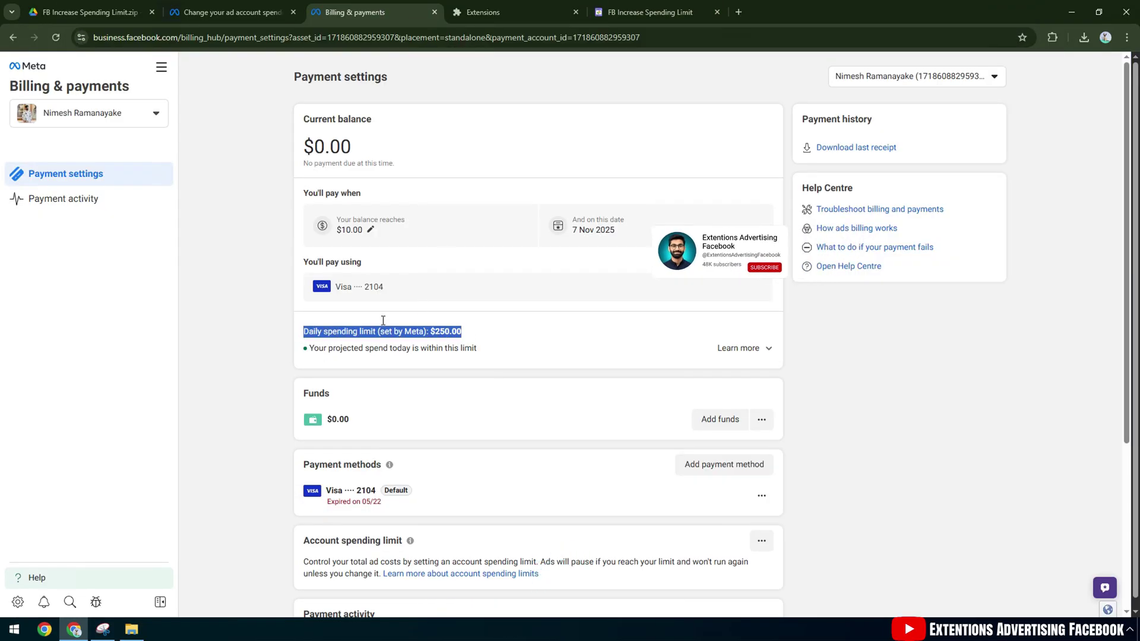
left_click(650, 12)
left_click(392, 311)
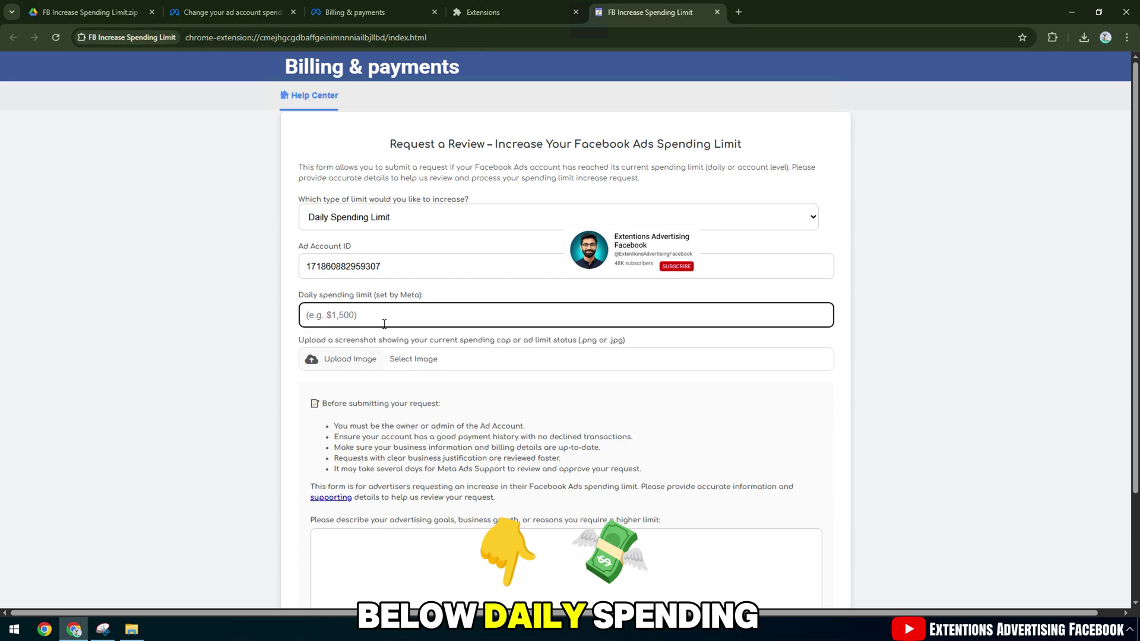
type("1,500")
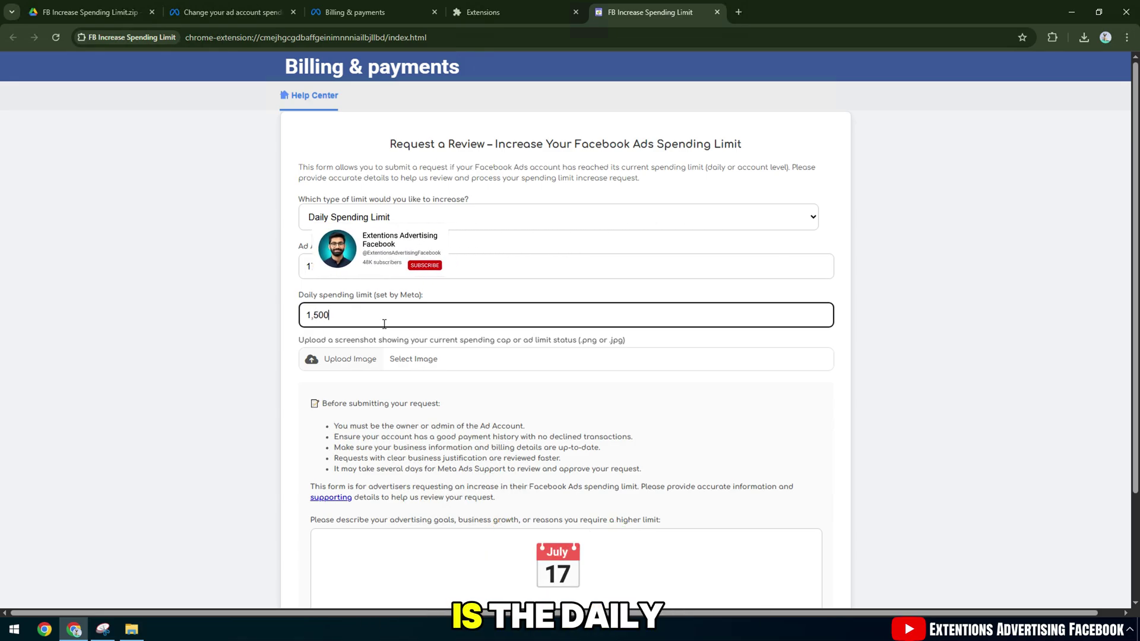
left_click_drag(295, 295, 449, 296)
left_click(400, 289)
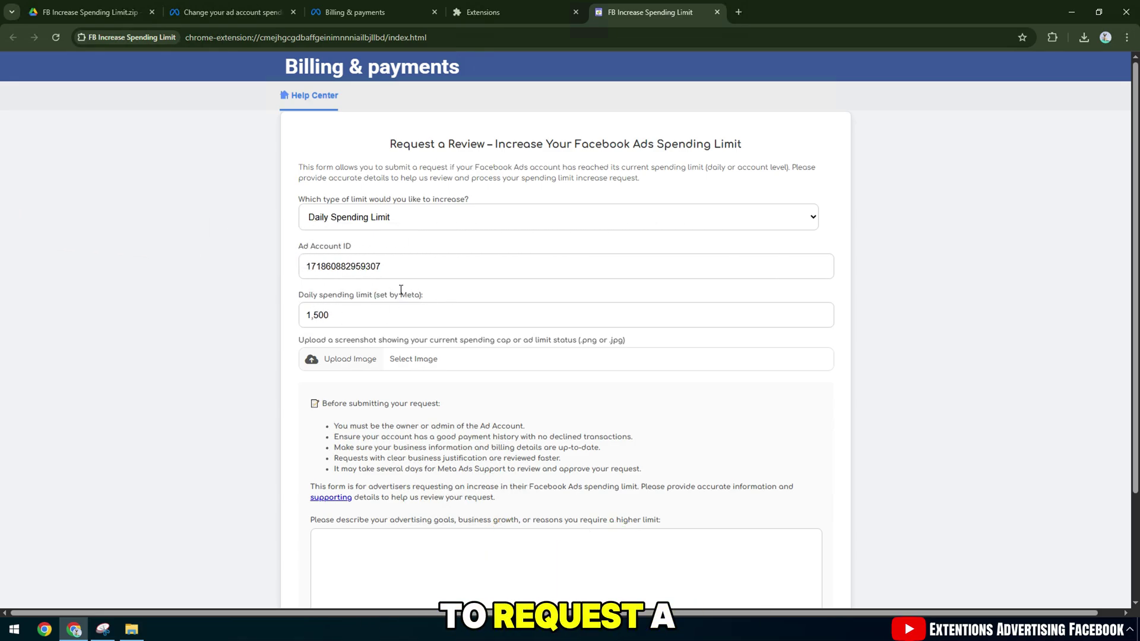
Return to the Billing & payments page and capture its payment settings as a screenshot with Snipping Tool
left_click_drag(656, 337, 651, 348)
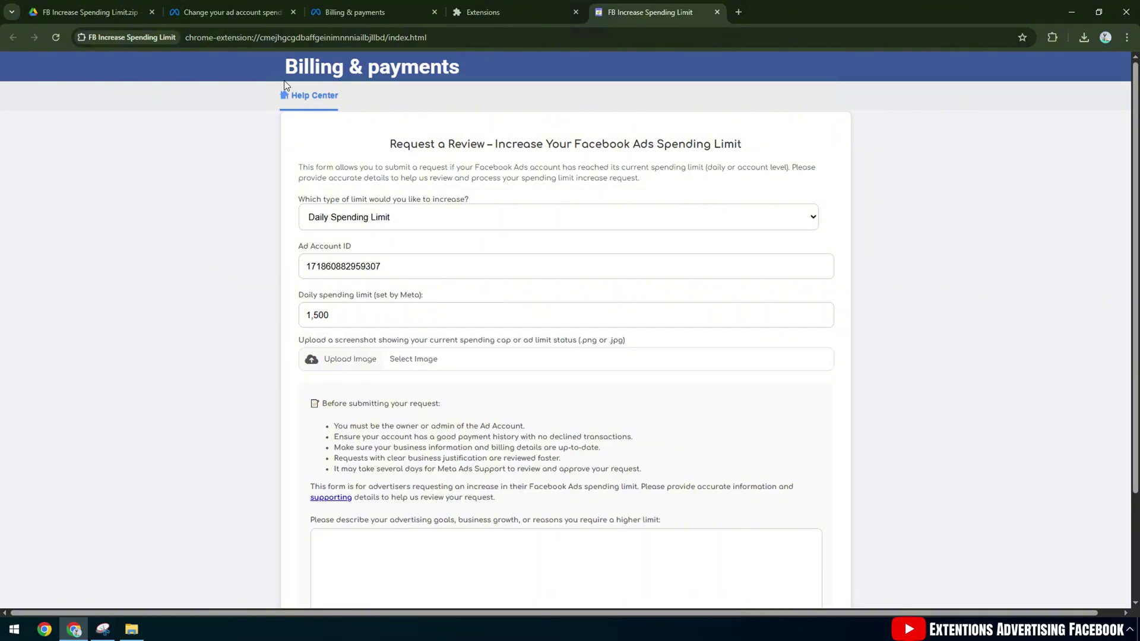
left_click(354, 12)
left_click(103, 629)
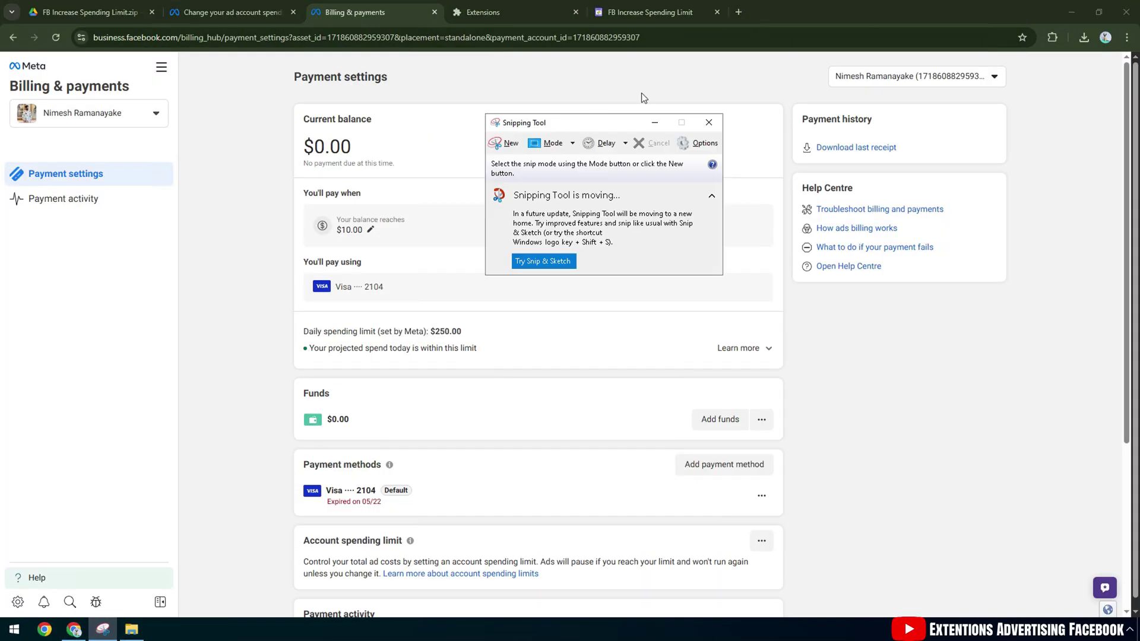
left_click(508, 146)
left_click_drag(1, 53, 1138, 574)
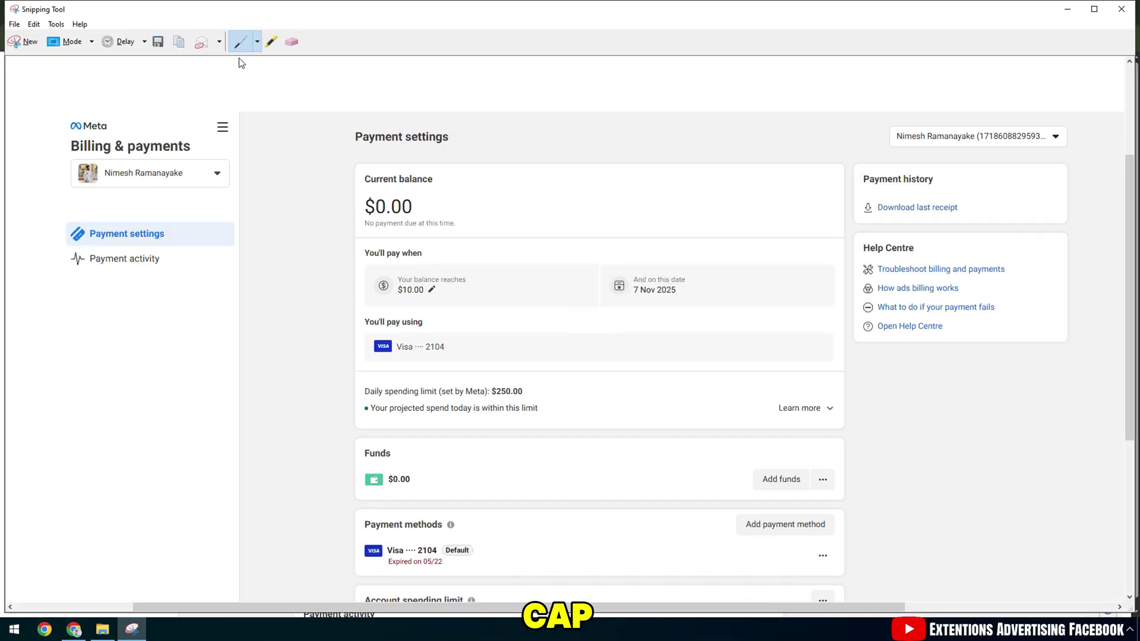
Save the captured screenshot as the PNG file "my payment ads" in Downloads and close Snipping Tool
left_click(159, 46)
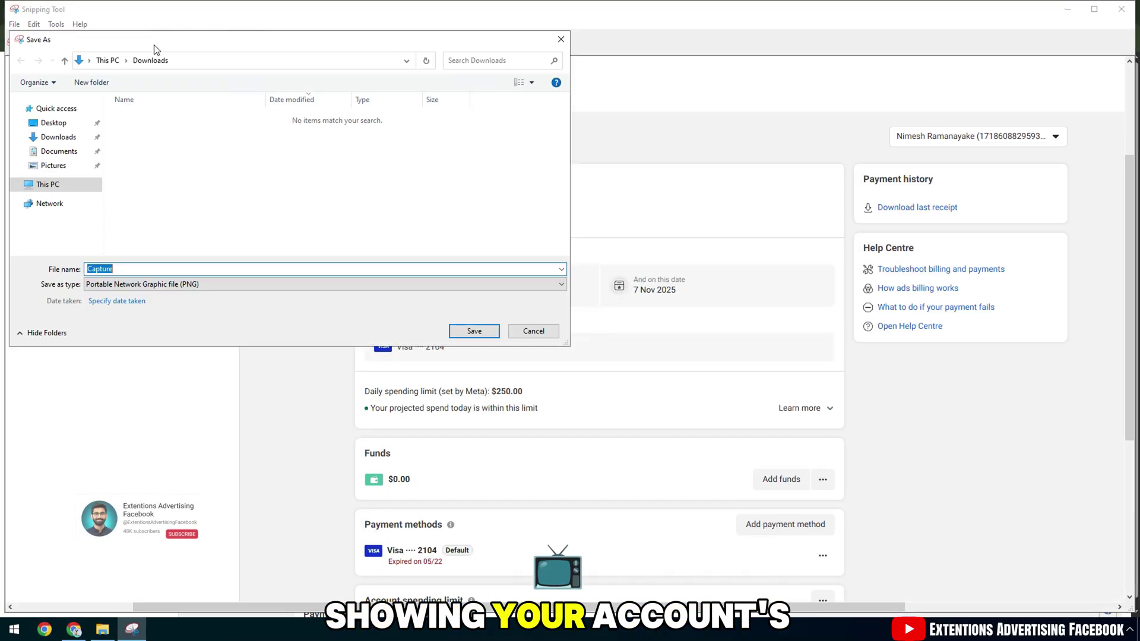
type("my paymen")
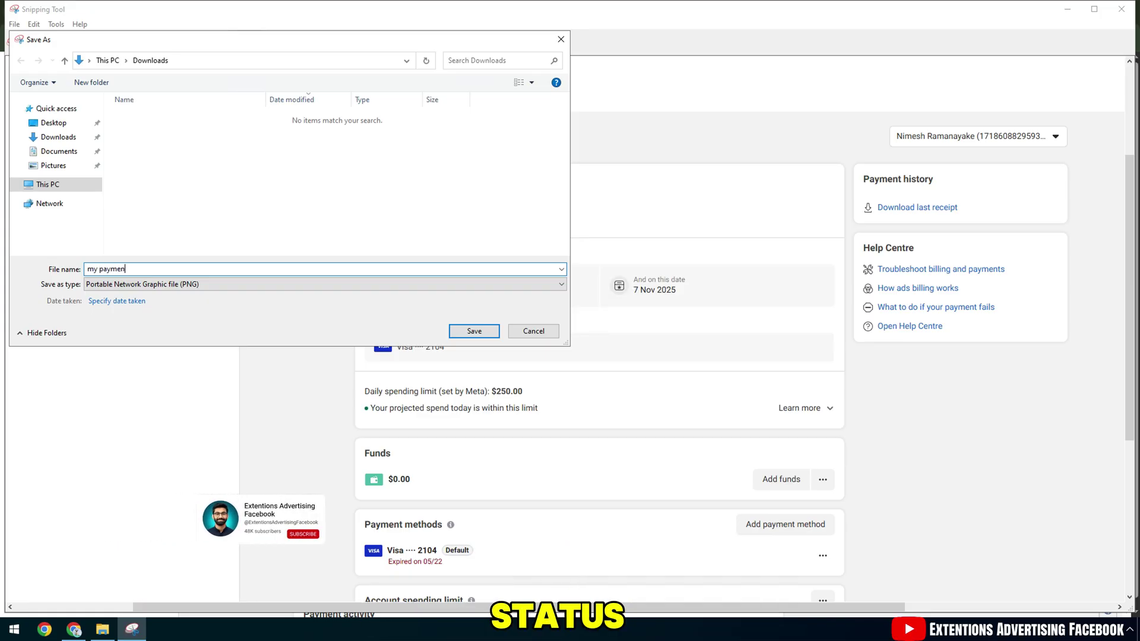
type("t ads")
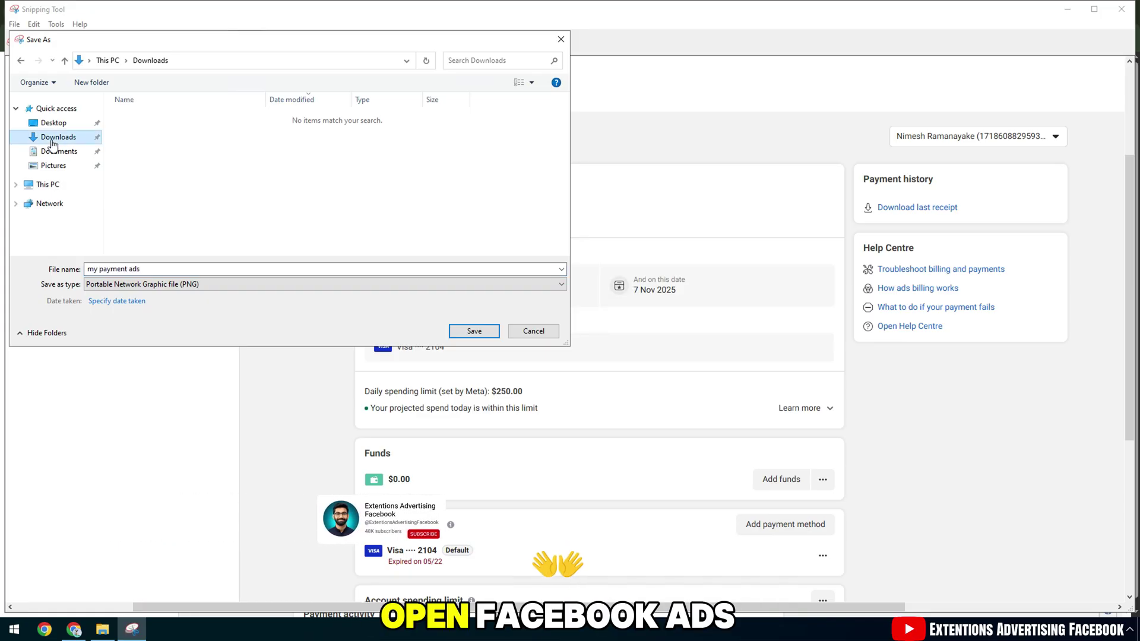
left_click(474, 330)
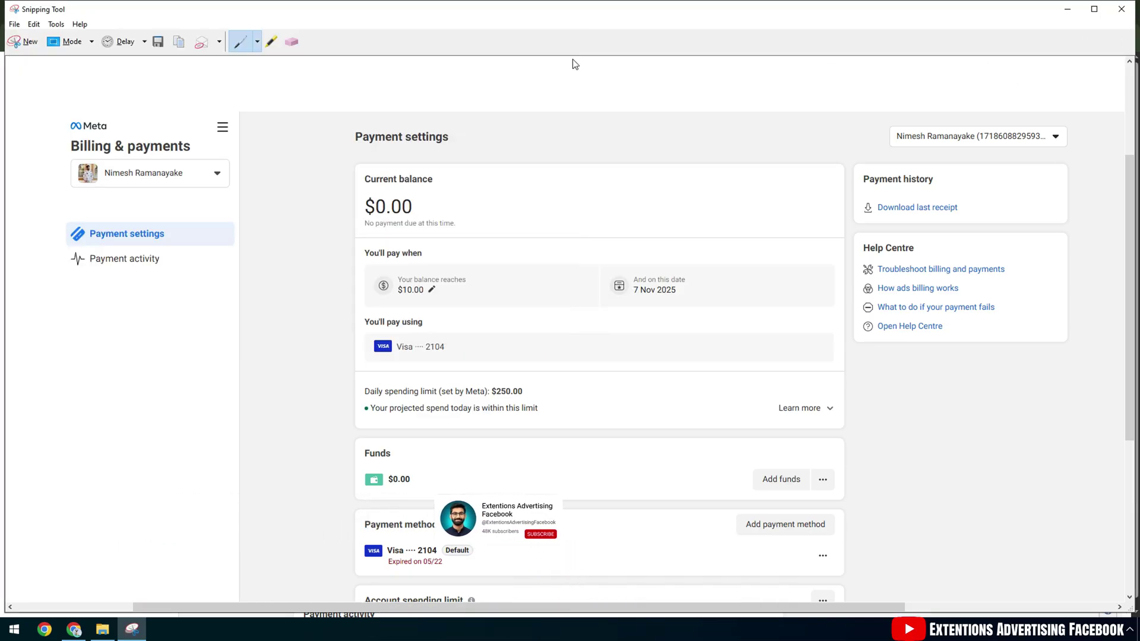
left_click(1121, 9)
Switch back to the request form and upload the "my payment ads" image as the spending limit screenshot
left_click(659, 6)
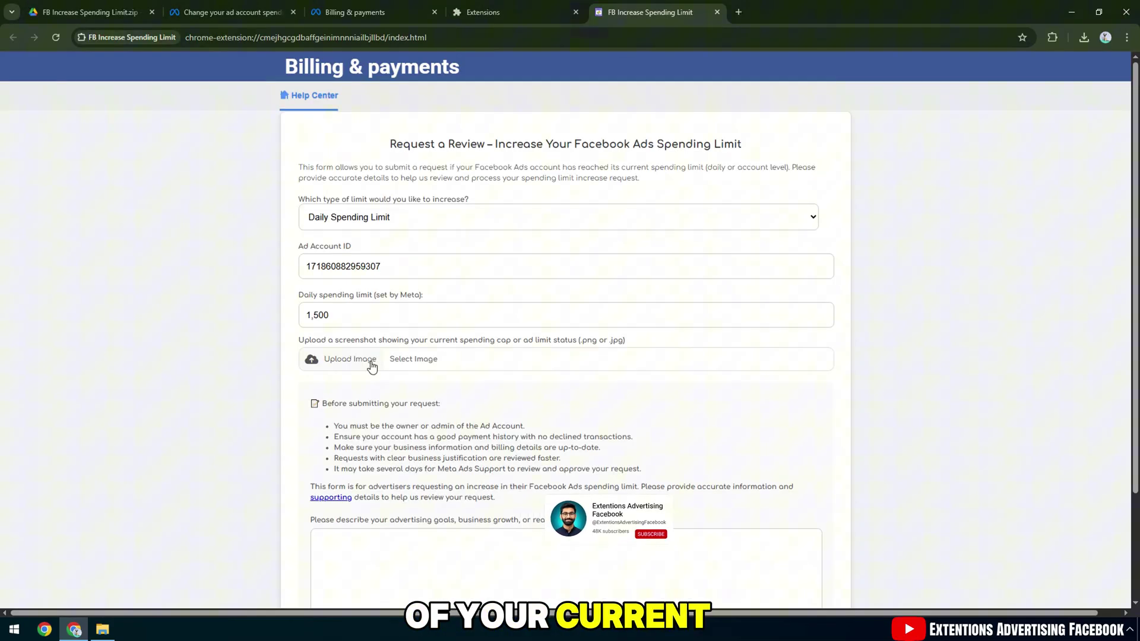
left_click(416, 359)
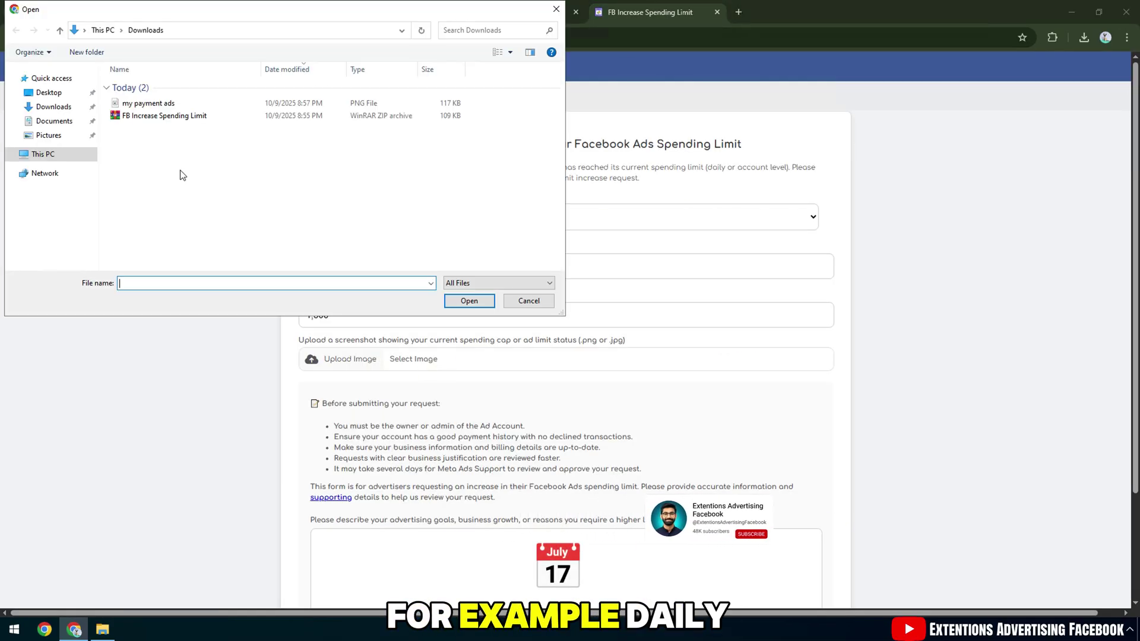
left_click(148, 103)
left_click(469, 301)
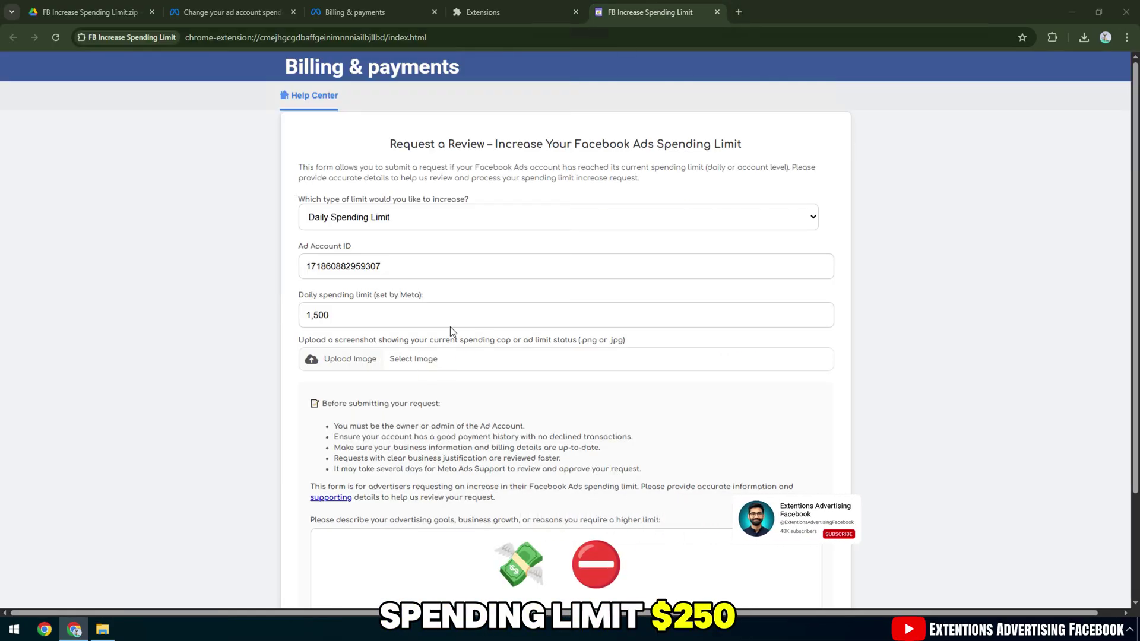
Read the form's requirements before submitting and the prompt asking for the reasons for a higher limit
left_click_drag(426, 407, 440, 405)
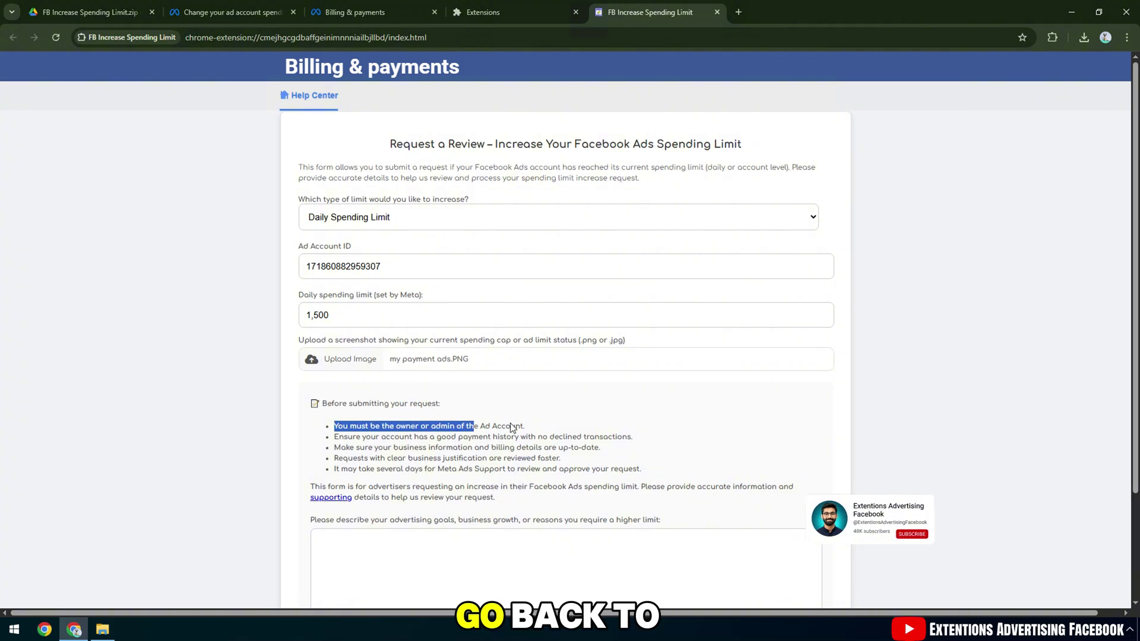
left_click_drag(331, 440, 638, 441)
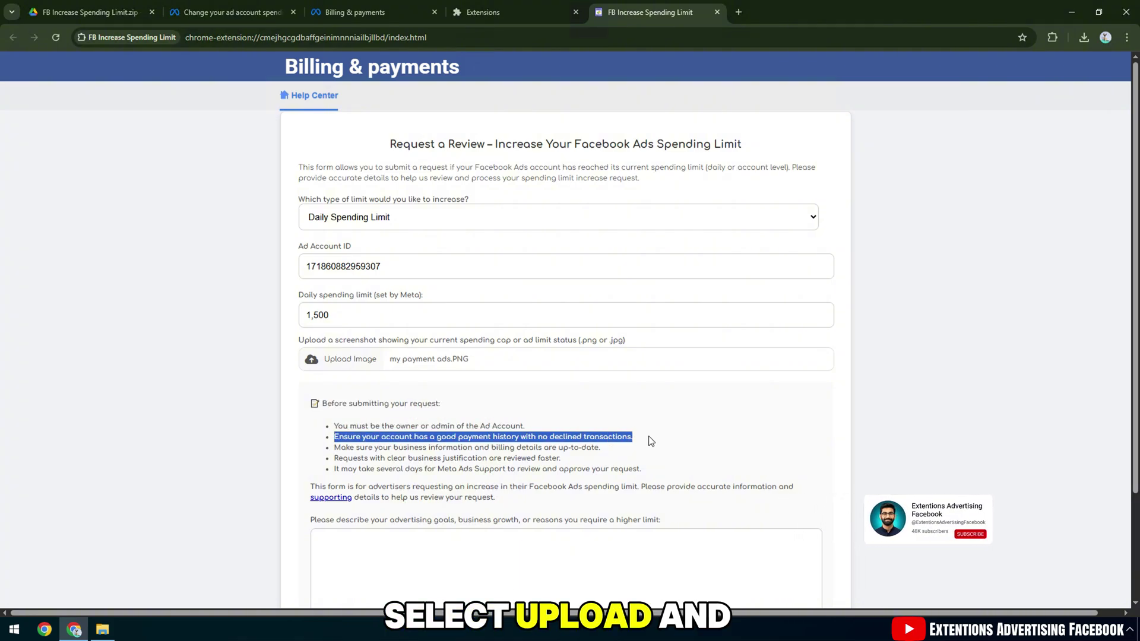
left_click_drag(332, 449, 628, 450)
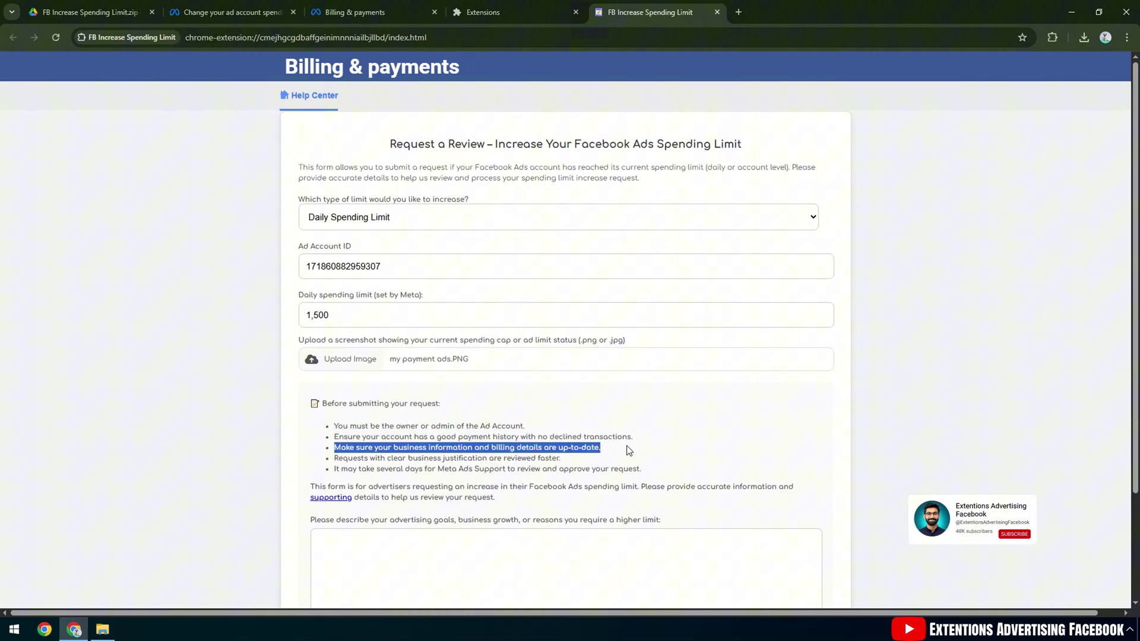
left_click_drag(333, 461, 511, 460)
left_click_drag(593, 457, 533, 457)
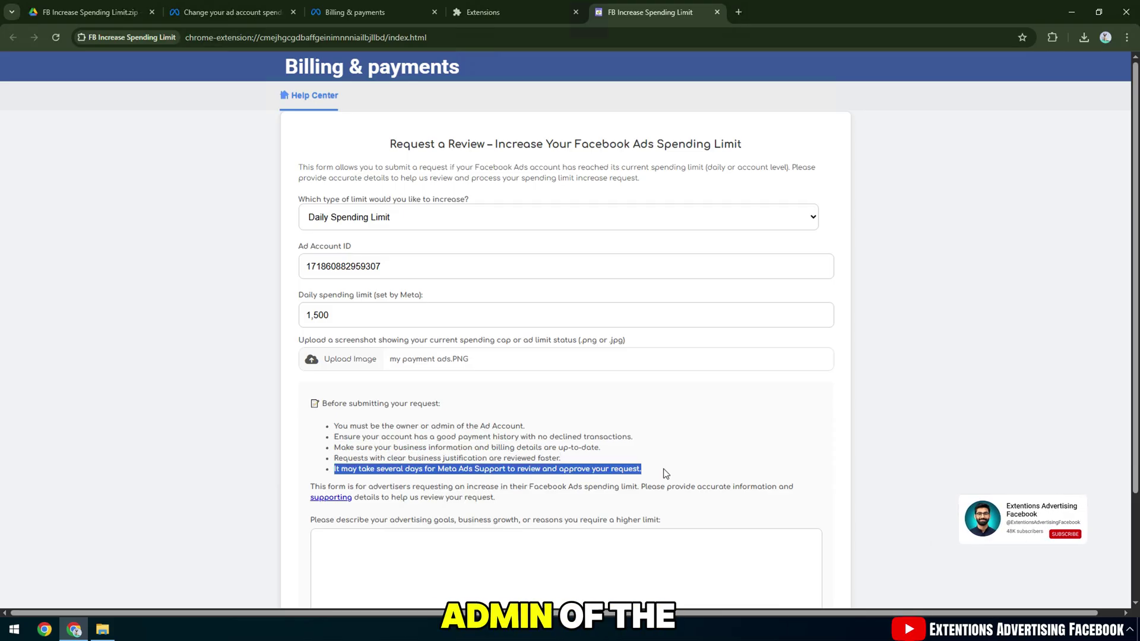
left_click_drag(315, 486, 536, 482)
left_click_drag(617, 494, 495, 498)
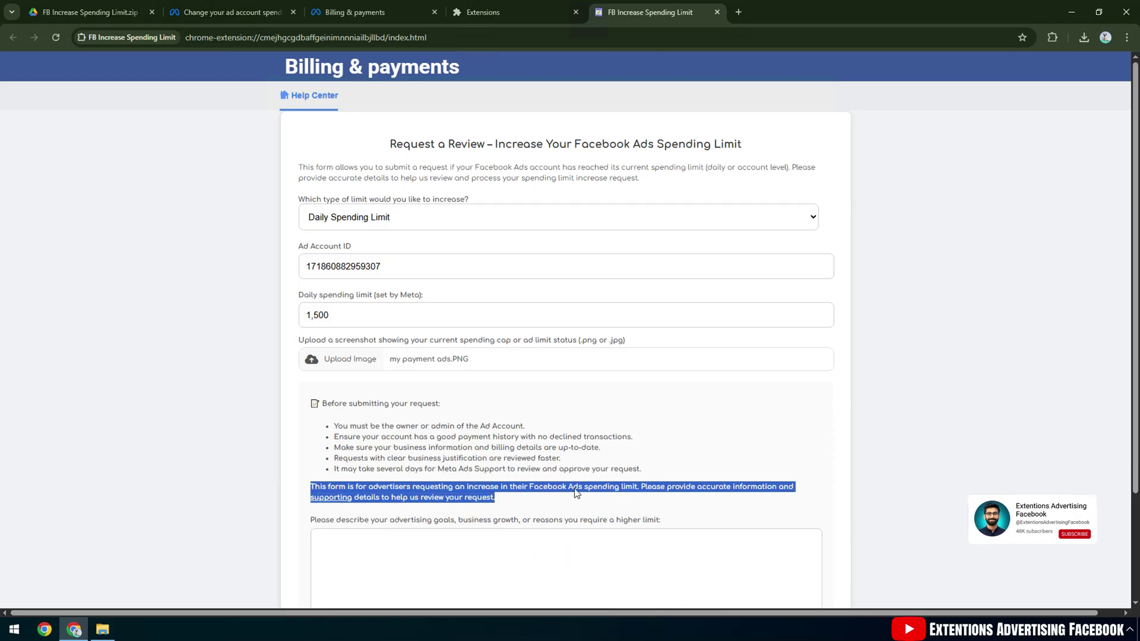
scroll(416, 451, "down", 2)
left_click(347, 419)
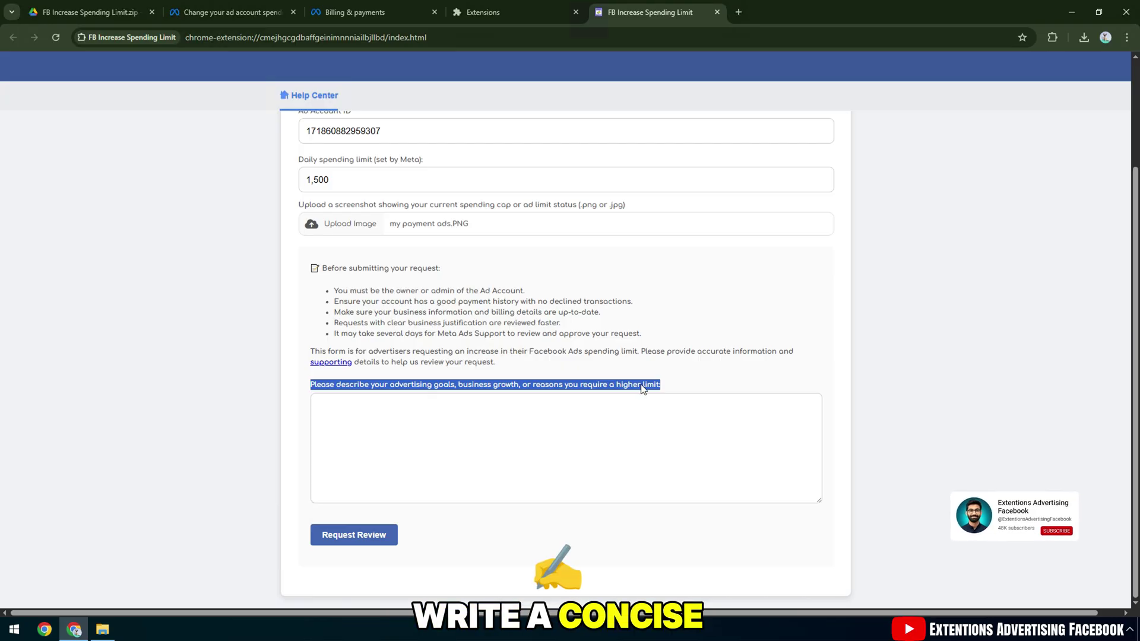
Copy the whole letter from the Additional Info text file into the form's description of advertising goals and reasons
left_click(523, 427)
scroll(504, 409, "up", 3)
scroll(508, 412, "down", 3)
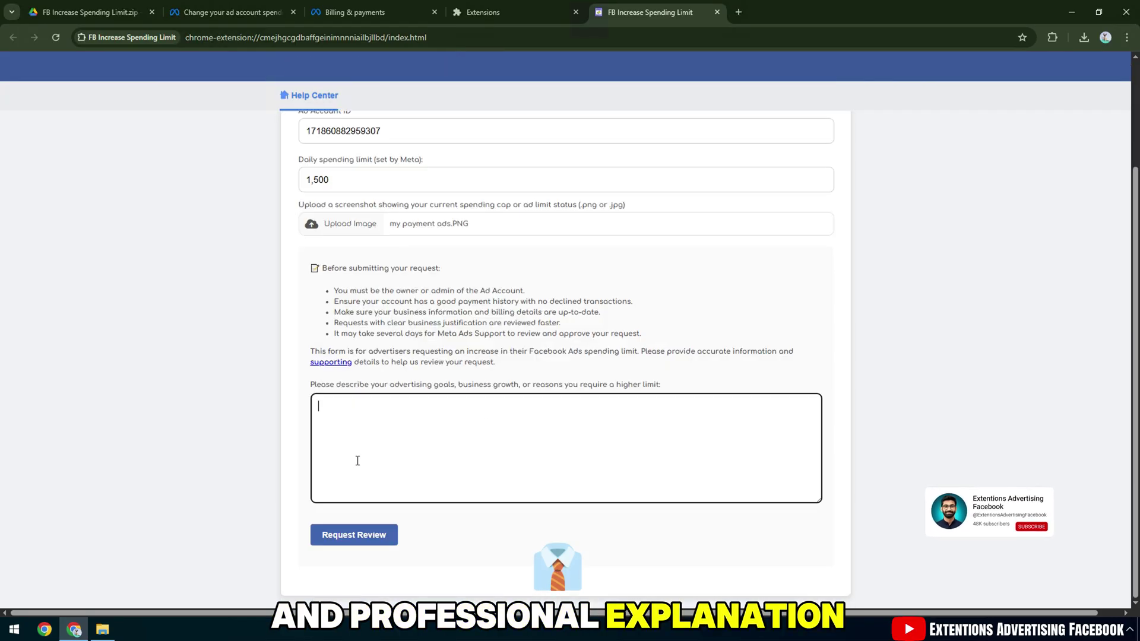
left_click(106, 628)
double_click(609, 255)
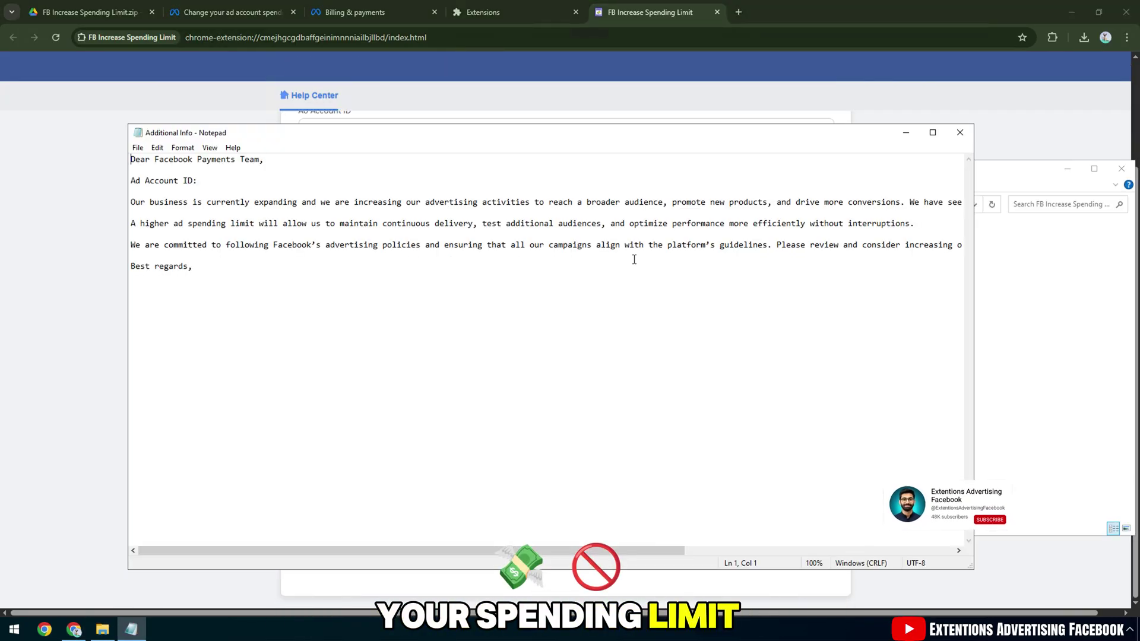
key("ctrl+a")
key("ctrl+c")
left_click(74, 629)
left_click(371, 465)
key("ctrl+v")
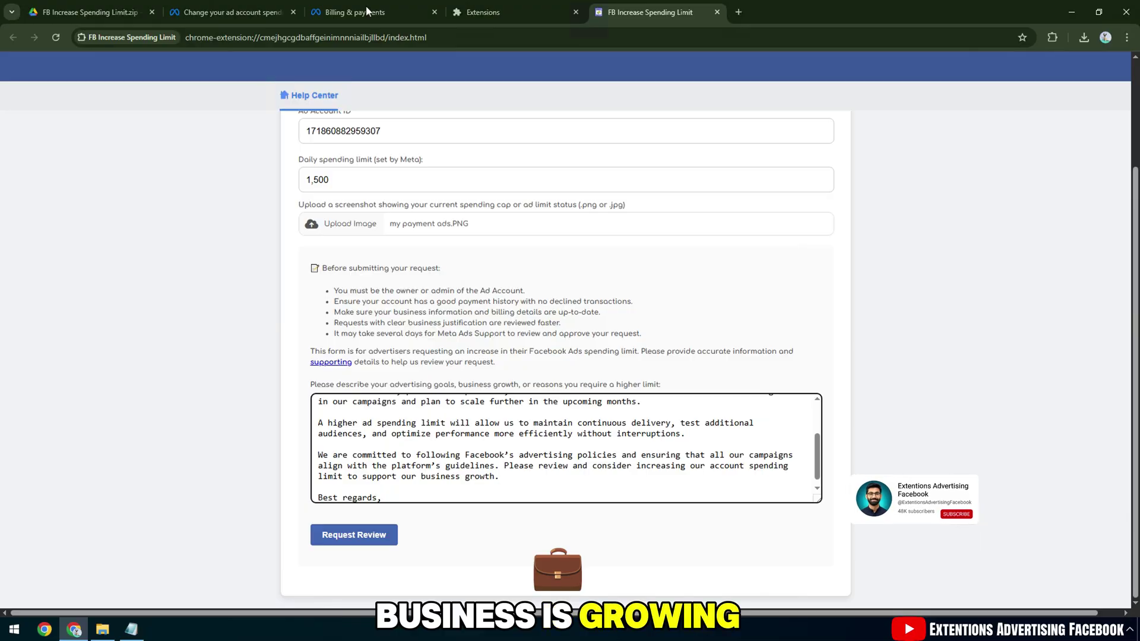
Copy the ad account ID from the Billing & payments page into the letter's Ad Account ID line
left_click(367, 11)
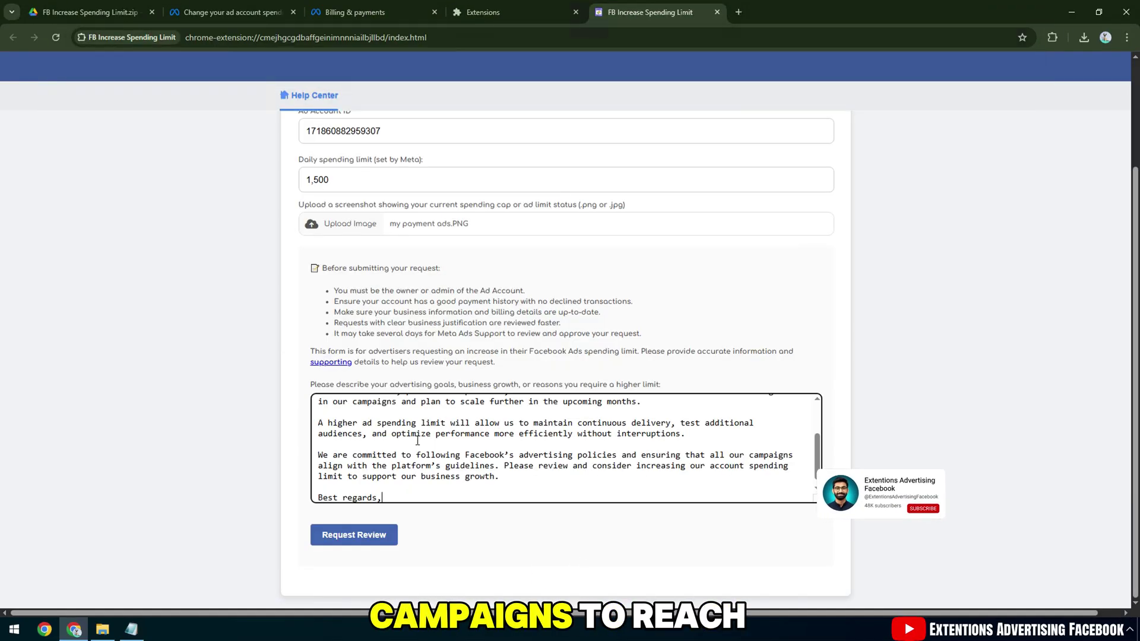
scroll(421, 432, "up", 1)
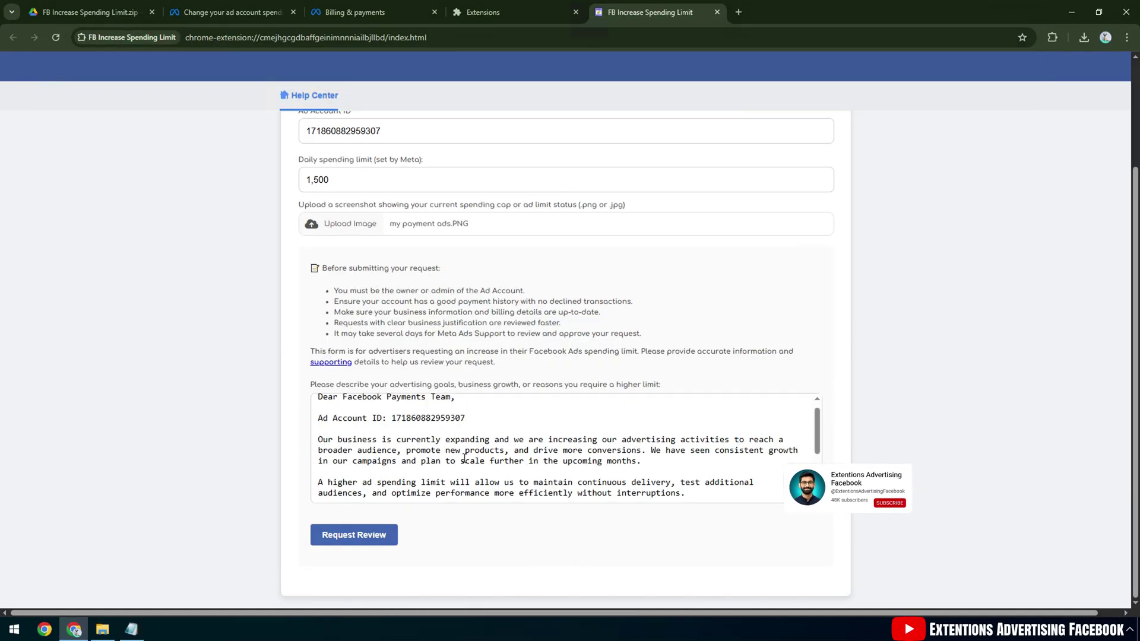
scroll(387, 458, "up", 1)
triple_click(386, 459)
left_click(386, 458)
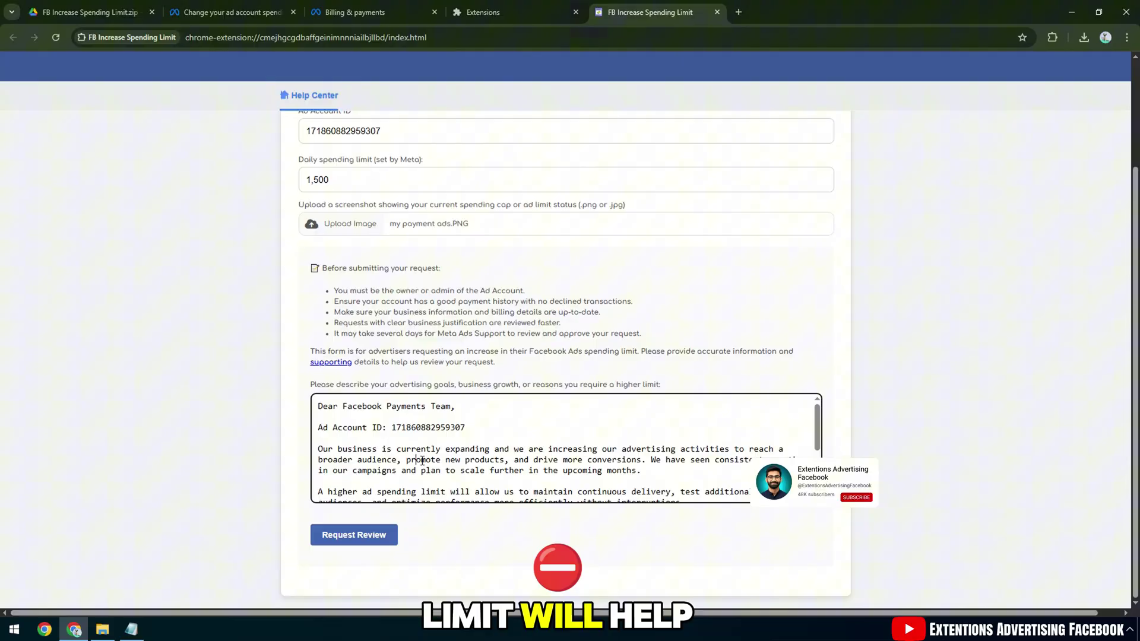
Look over the letter and the completed form fields, and submit the request for review
scroll(391, 460, "down", 2)
scroll(398, 461, "up", 2)
scroll(407, 465, "down", 2)
scroll(407, 464, "up", 2)
scroll(201, 395, "up", 3)
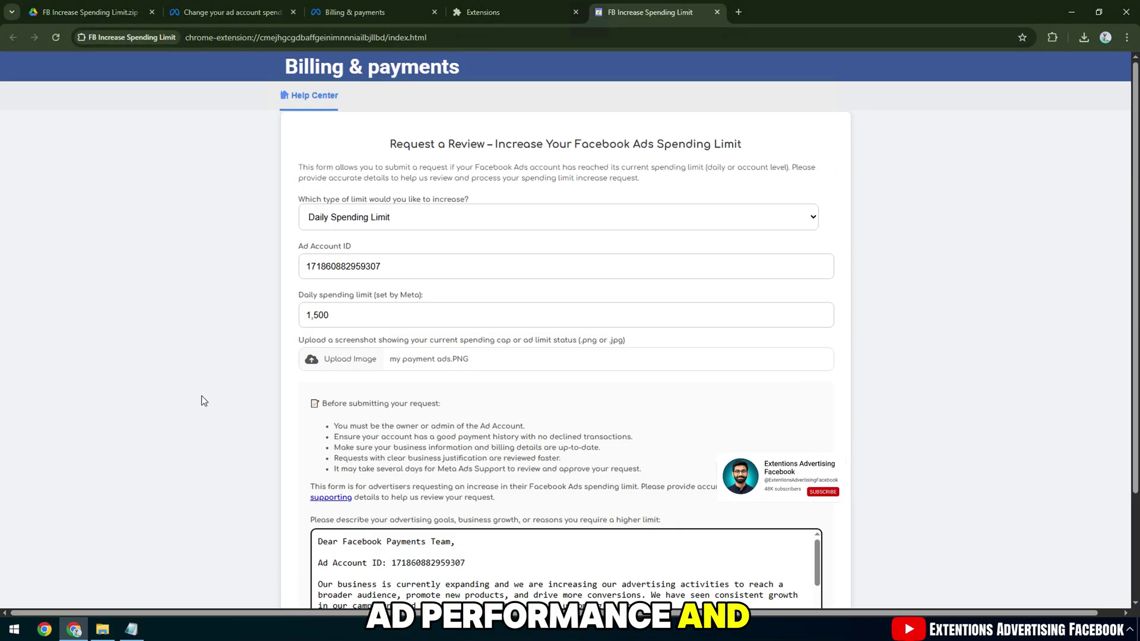
scroll(582, 433, "down", 2)
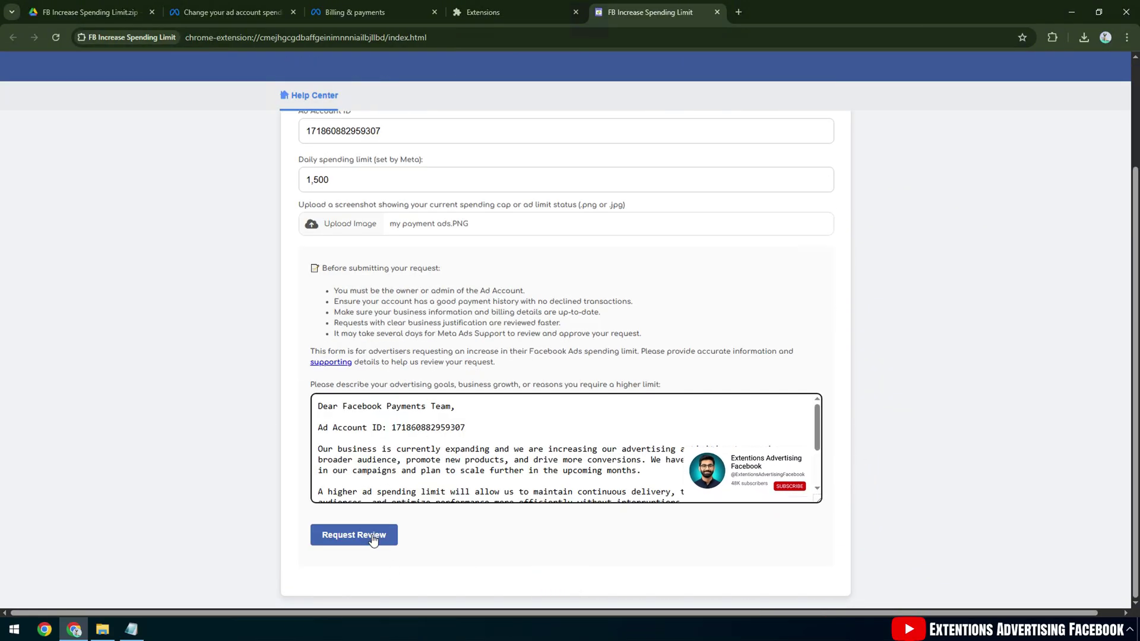
left_click(374, 535)
scroll(555, 357, "up", 3)
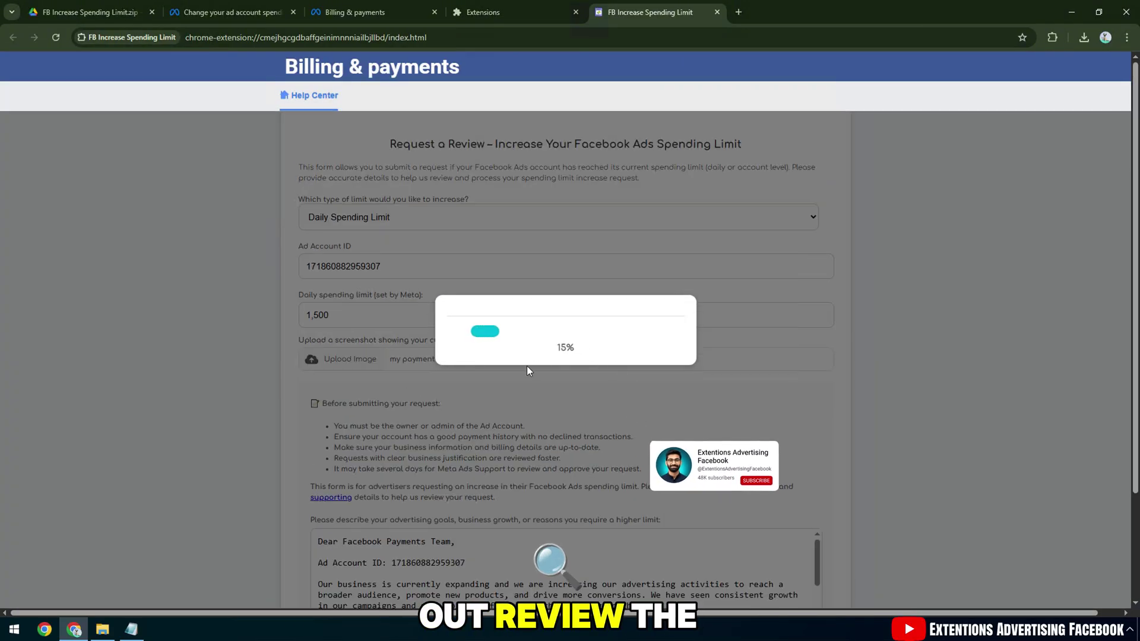
scroll(557, 349, "down", 2)
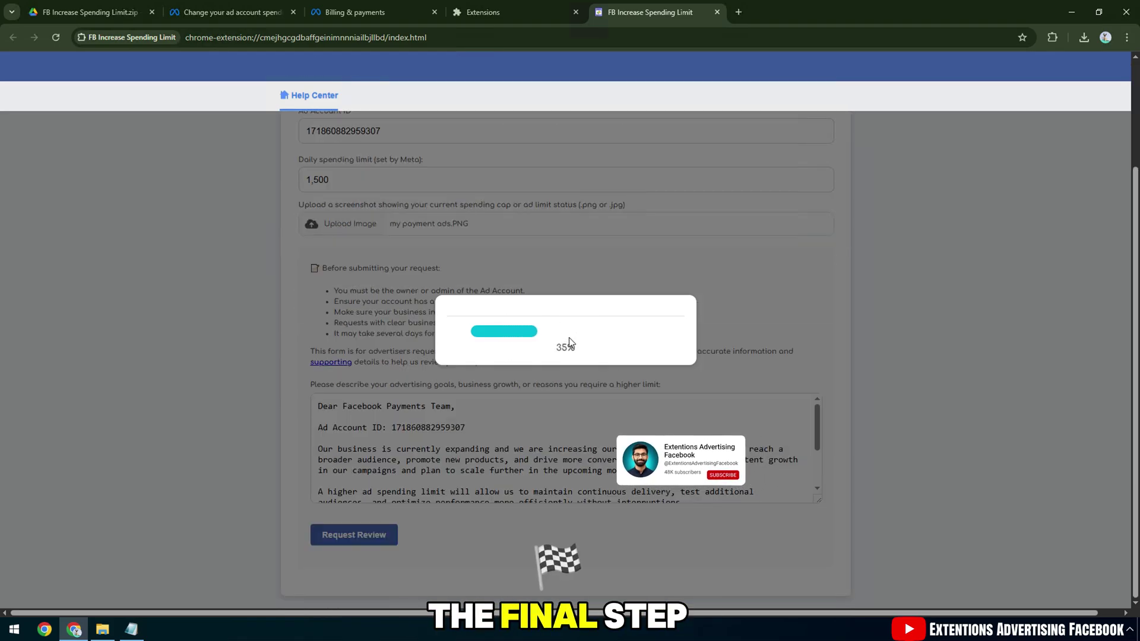
scroll(568, 342, "up", 2)
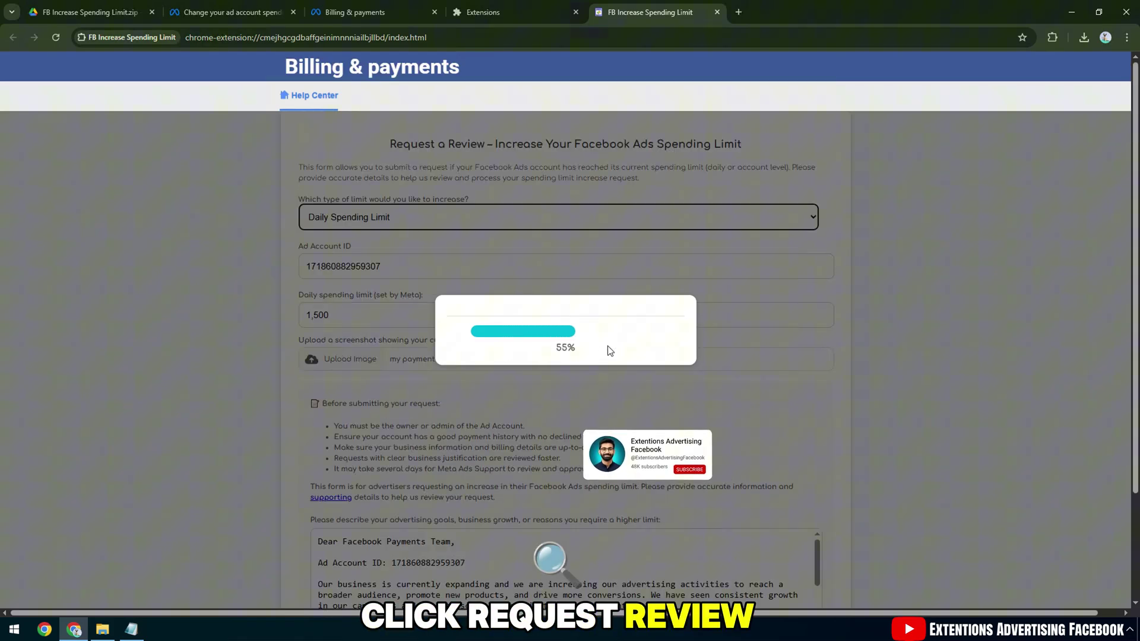
scroll(555, 354, "down", 2)
scroll(556, 354, "up", 2)
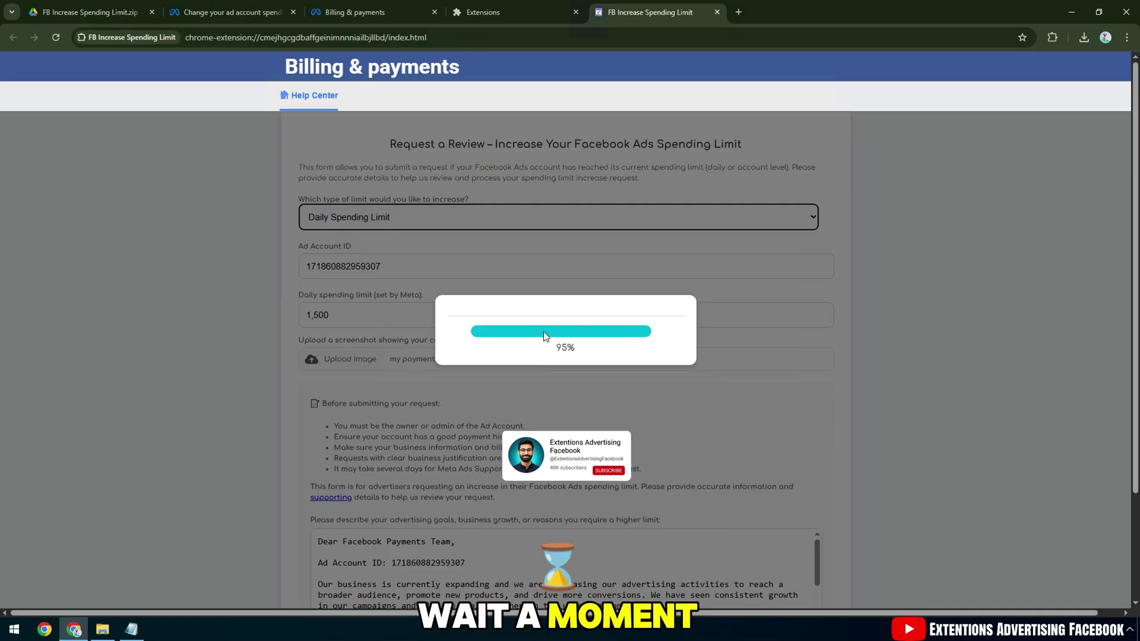
Read the result message shown for the submitted spending limit request
left_click_drag(492, 342, 649, 344)
left_click_drag(468, 361, 663, 361)
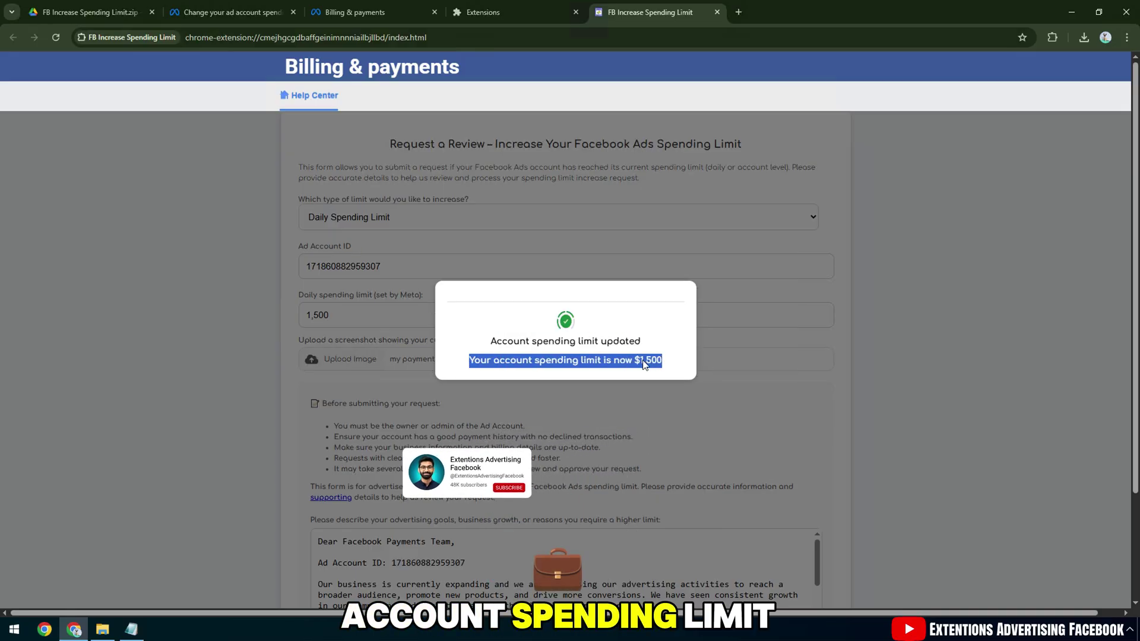
left_click(616, 362)
triple_click(518, 345)
left_click(538, 362)
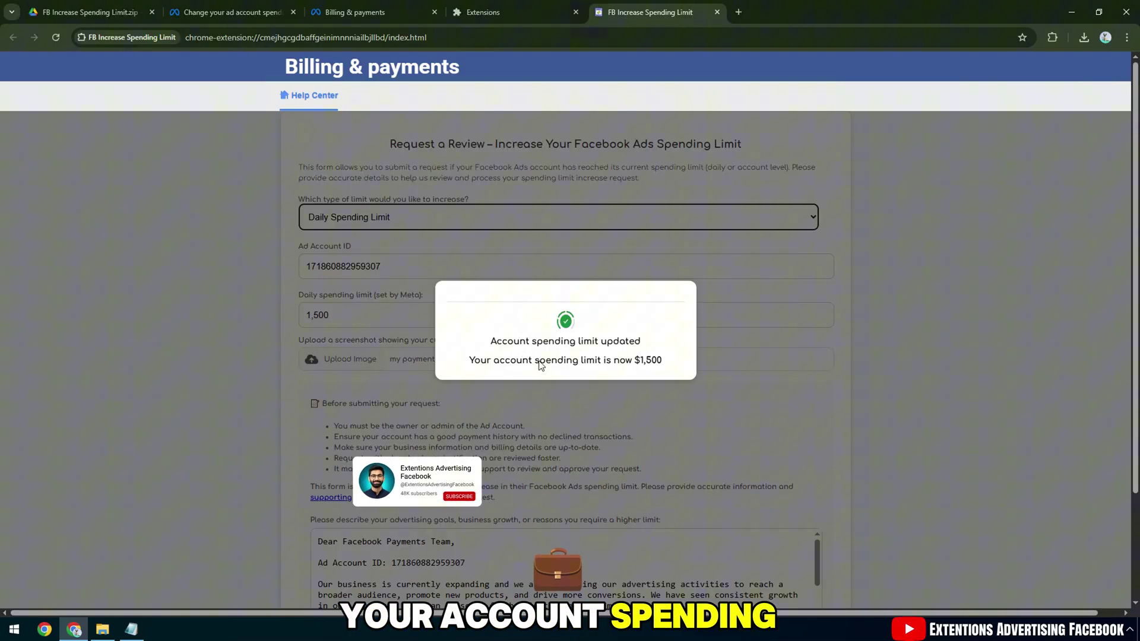
Reload the Billing & payments page and read the expanded explanation of the daily spending limit
left_click(400, 7)
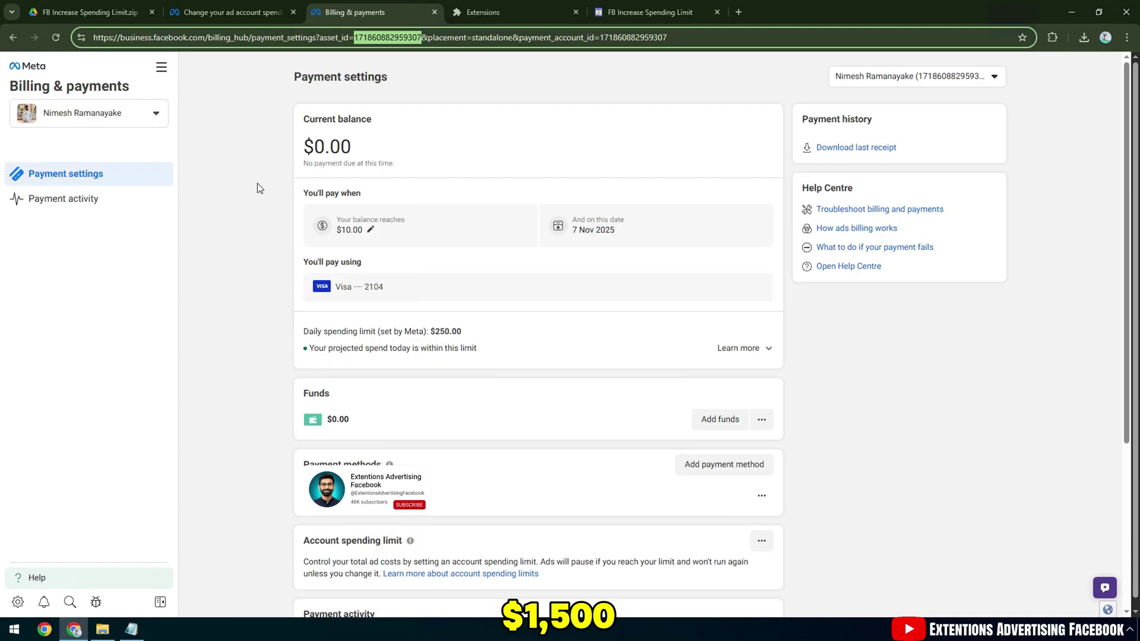
left_click(56, 41)
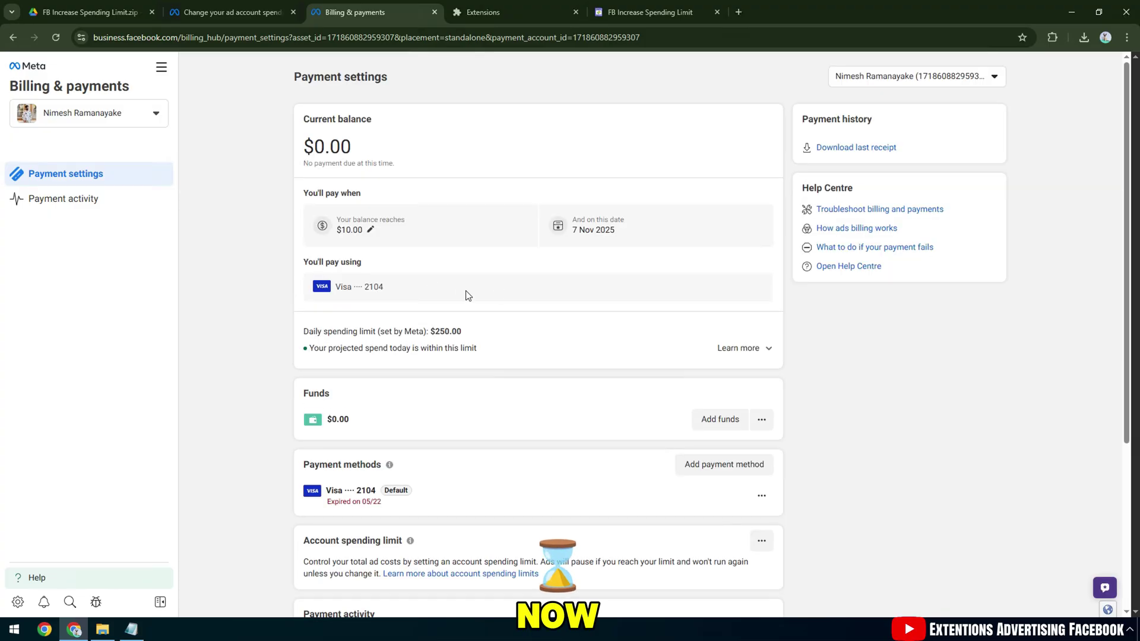
left_click(738, 348)
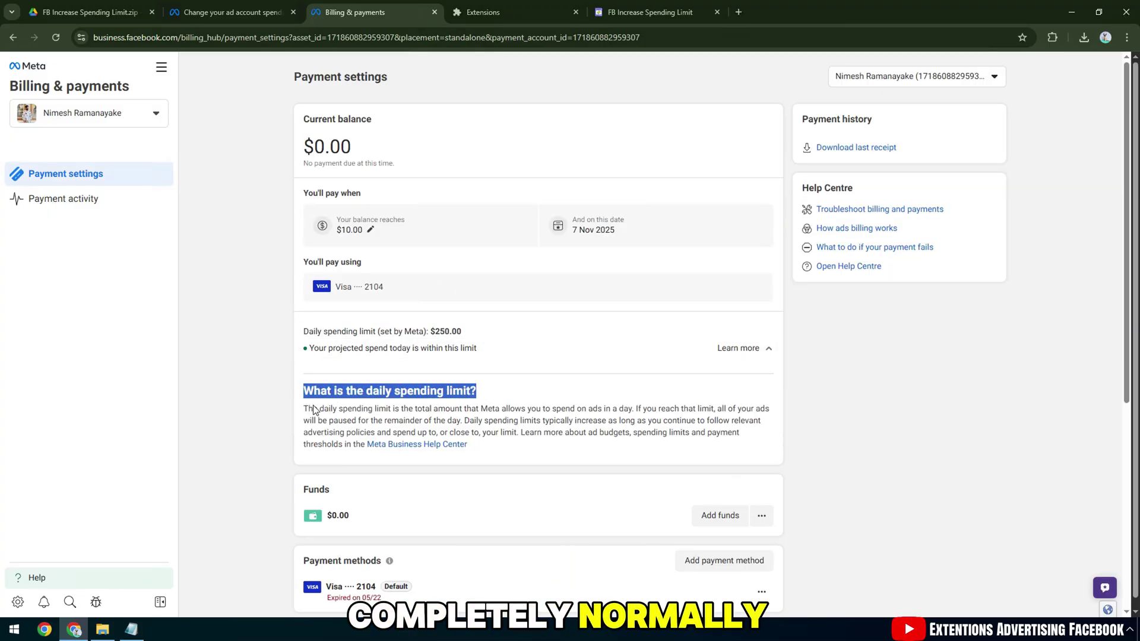
left_click_drag(304, 409, 487, 411)
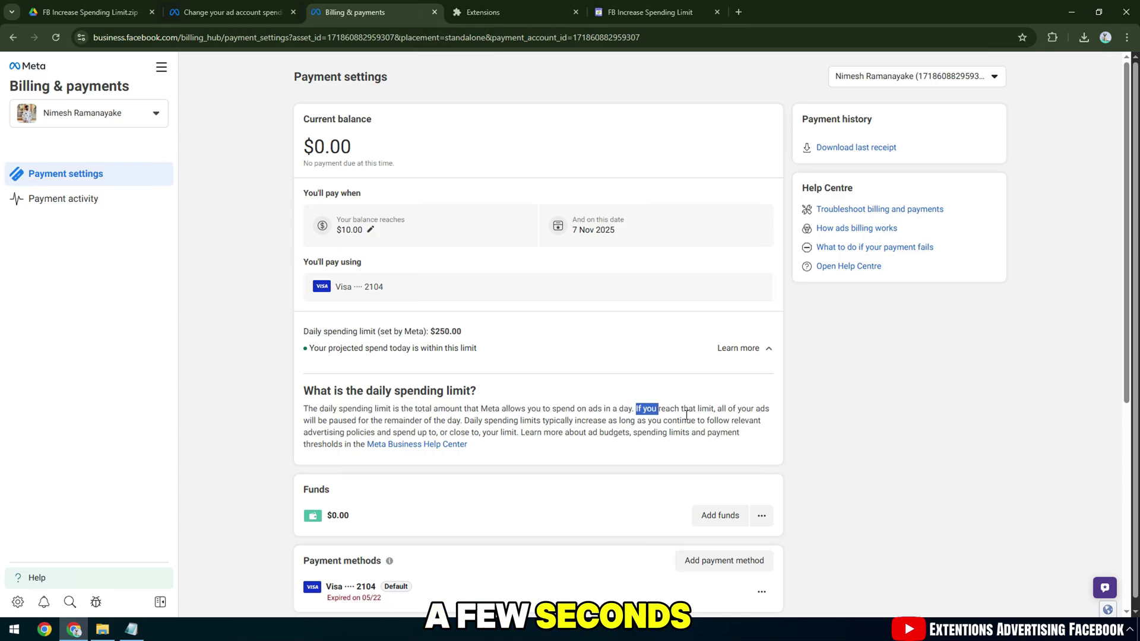
left_click_drag(753, 420, 764, 422)
left_click_drag(305, 434, 514, 443)
left_click(514, 443)
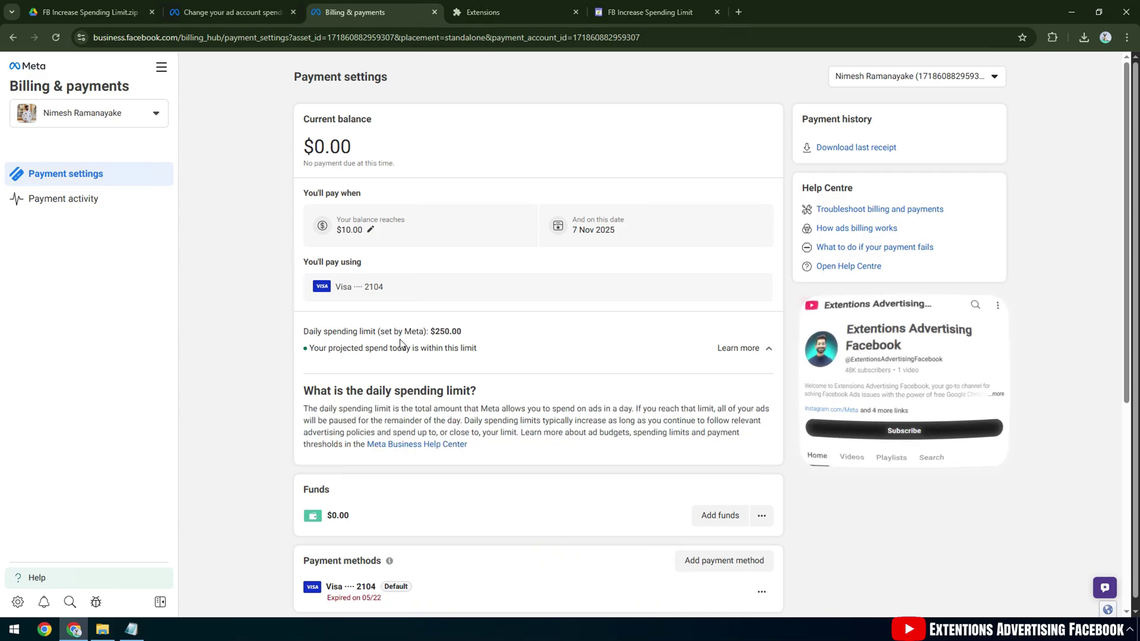
Reload the payment settings again and check the daily spending limit set by Meta
left_click(56, 37)
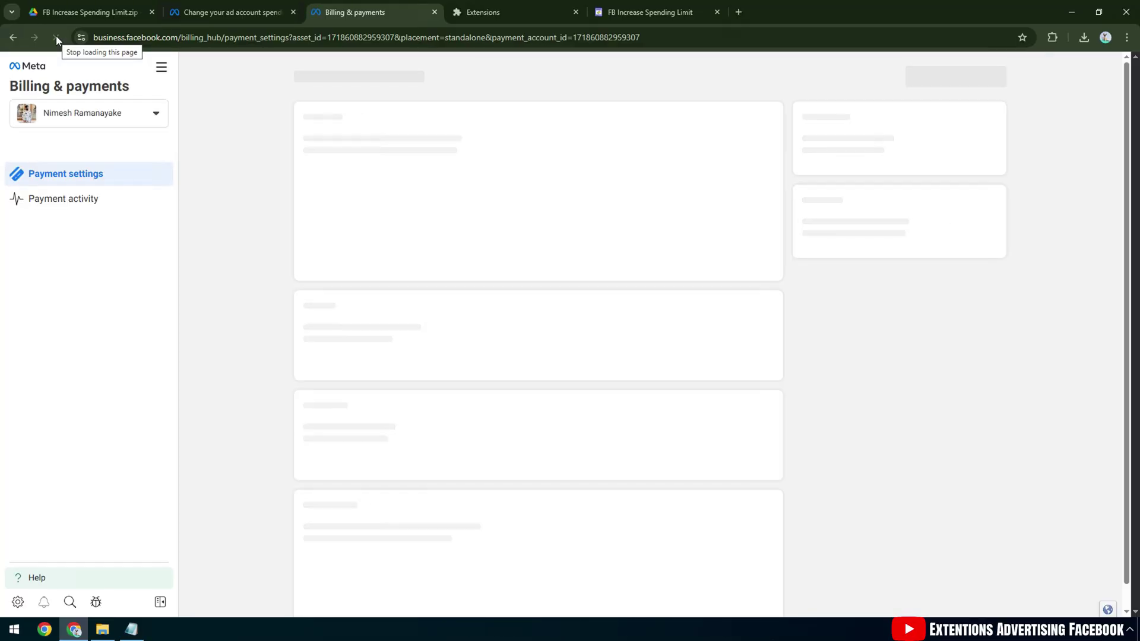
scroll(468, 307, "down", 2)
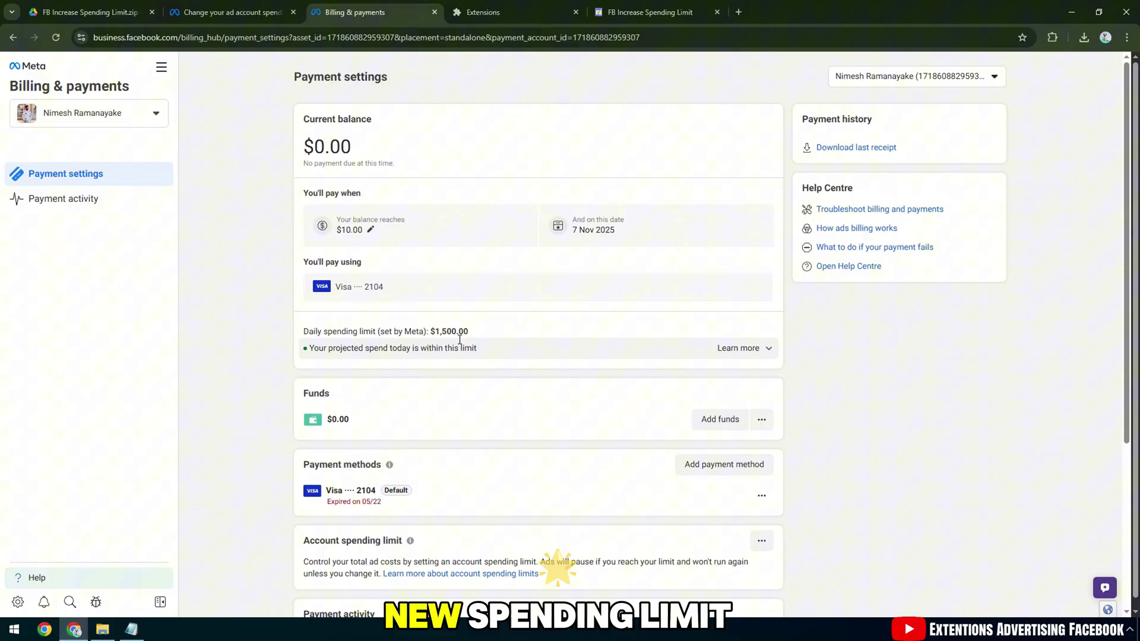
triple_click(458, 334)
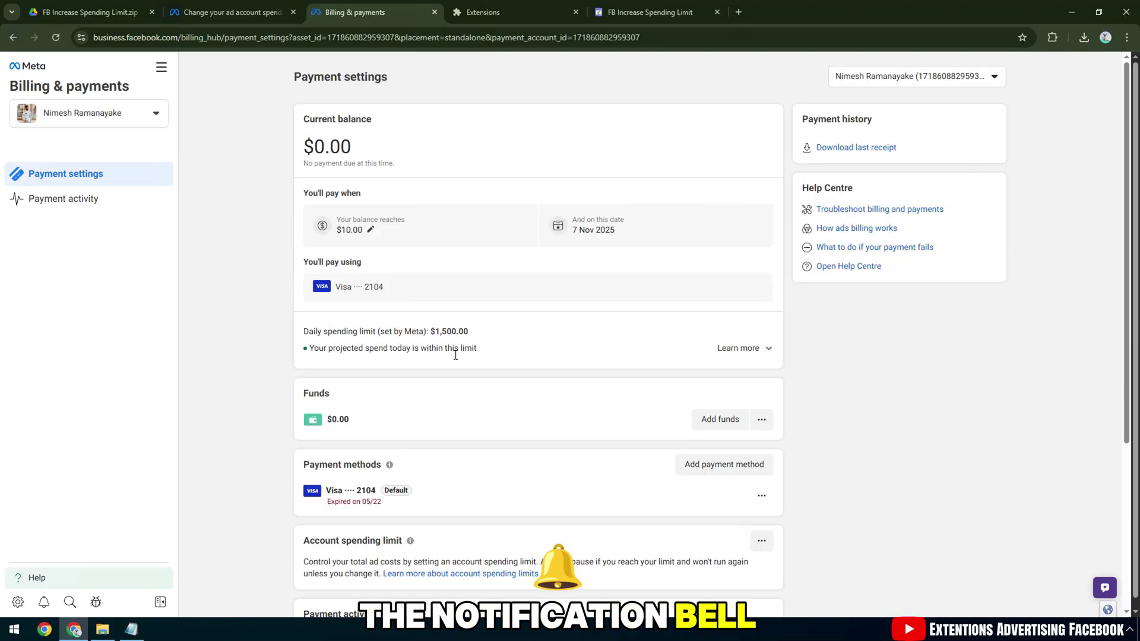
left_click(454, 352)
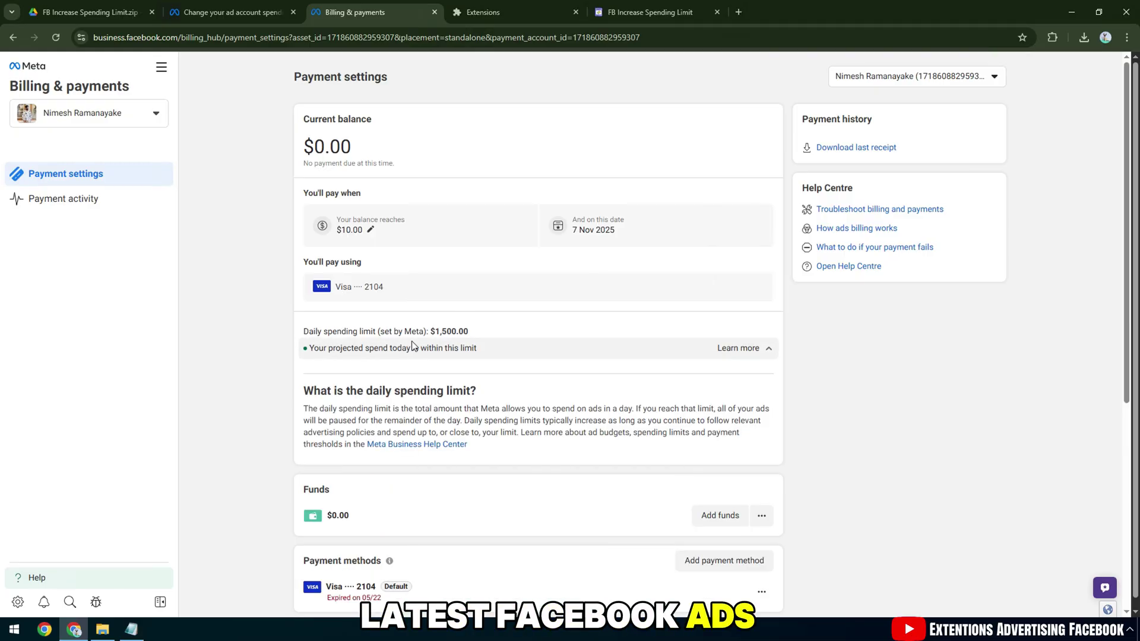